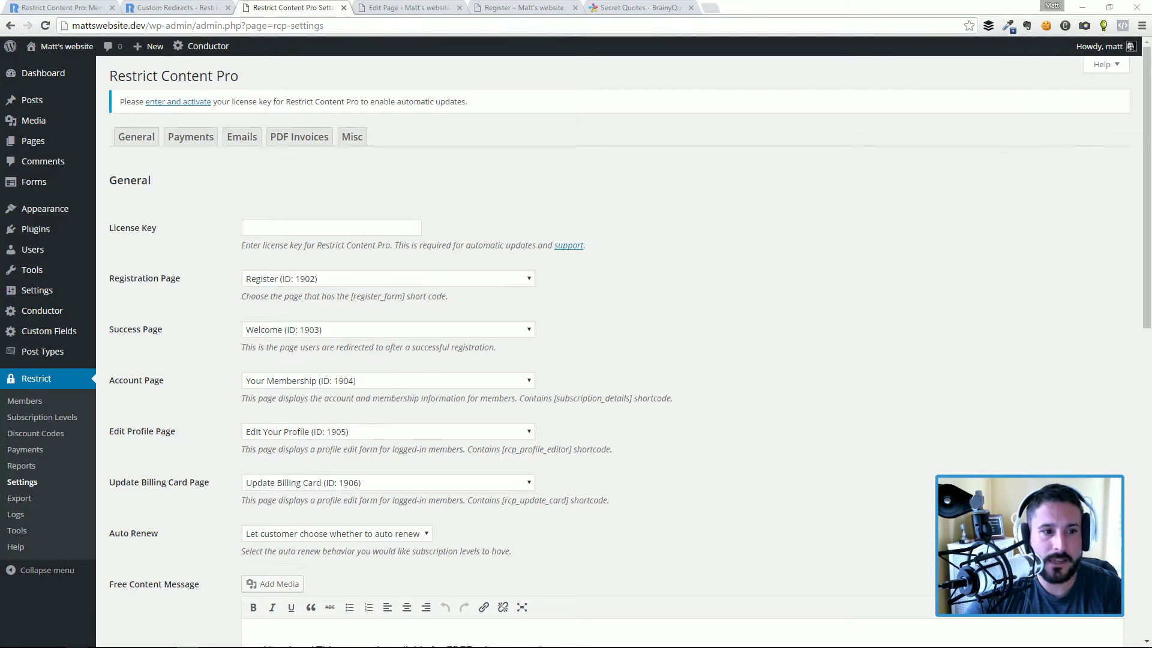
# Review the Registration Page setting and its [register_form] shortcode description.
pyautogui.click(173, 280)
pyautogui.scroll(-2, 231, 299)
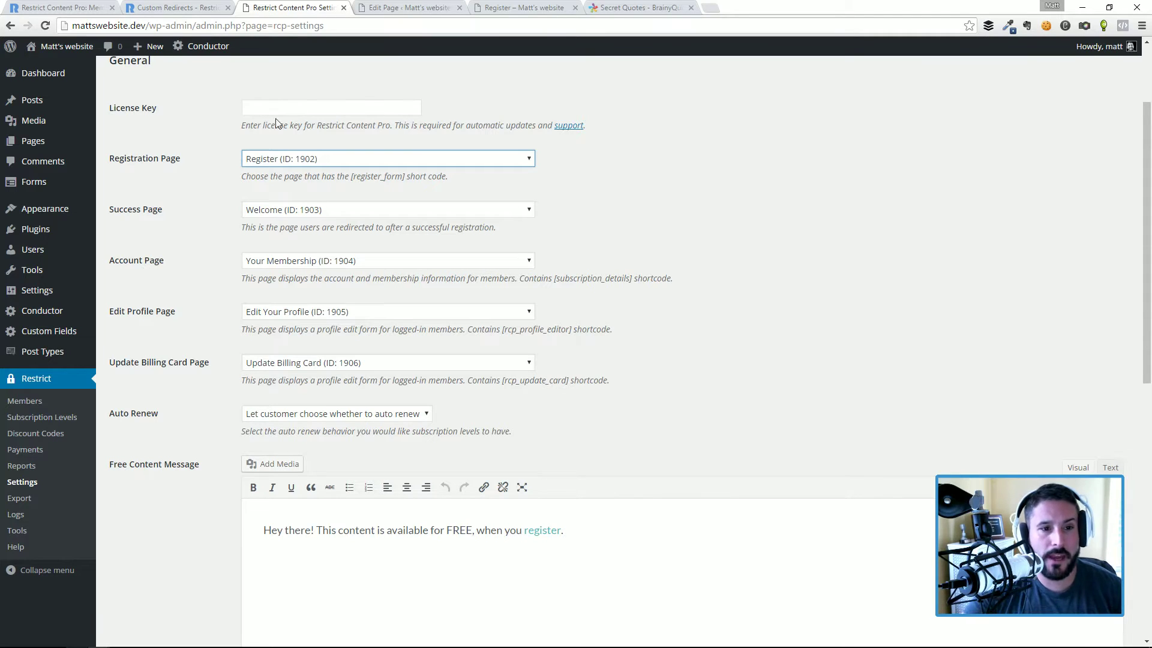
pyautogui.click(393, 178)
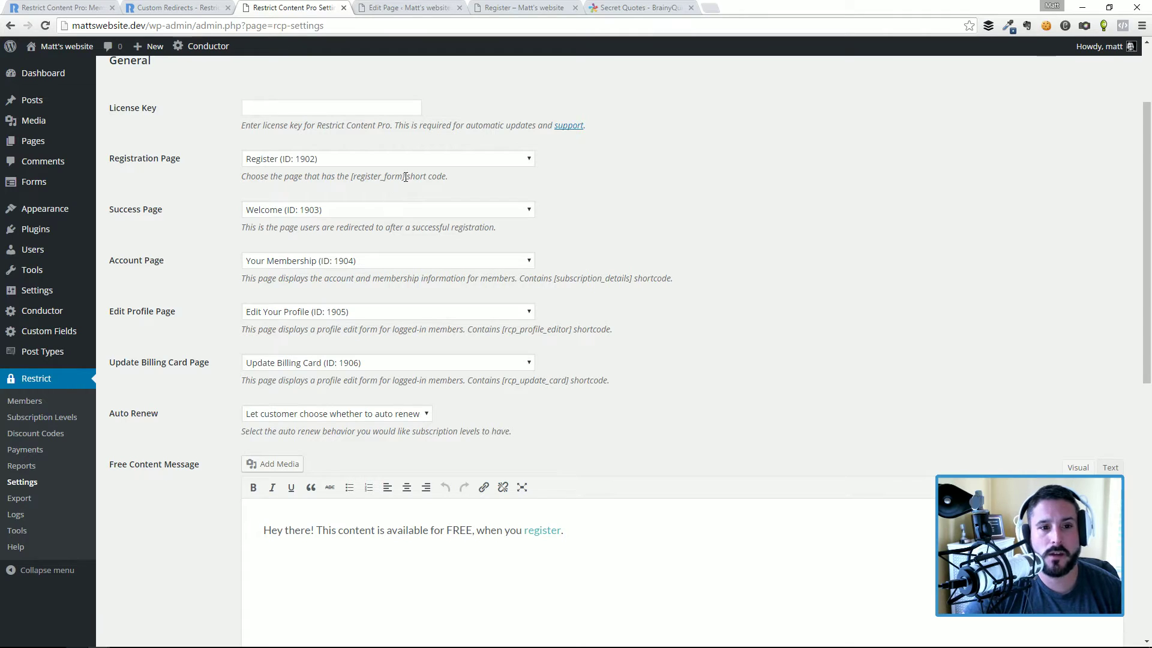
pyautogui.moveTo(405, 176); pyautogui.dragTo(352, 176)
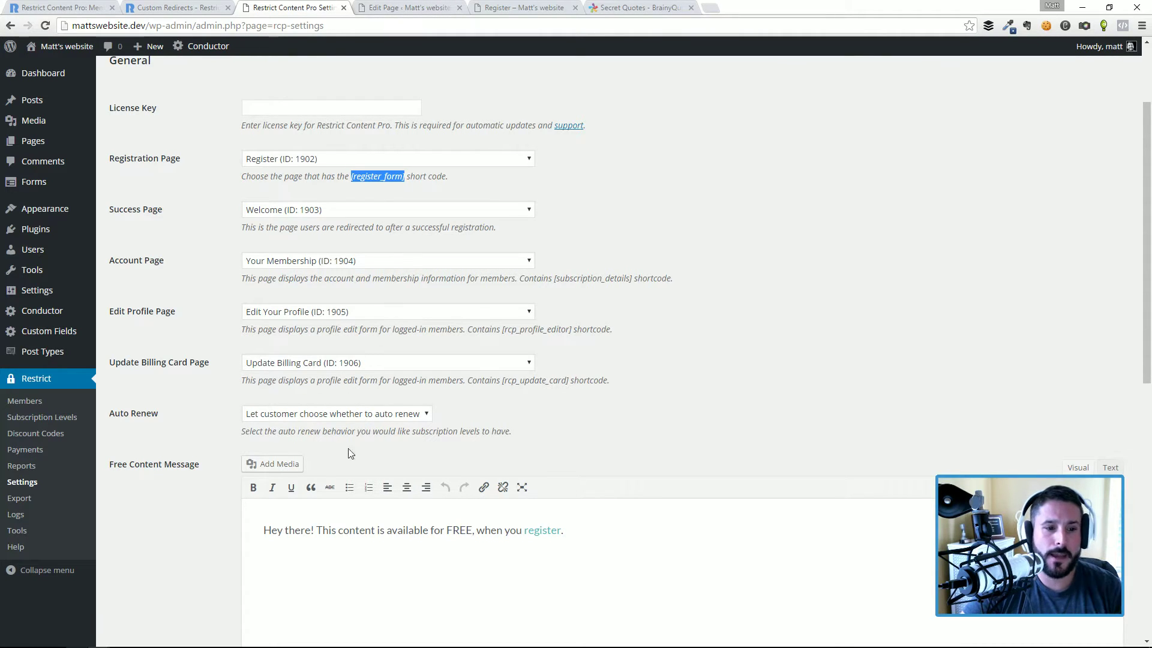
pyautogui.scroll(-1, 315, 407)
pyautogui.scroll(-2, 315, 406)
pyautogui.click(447, 394)
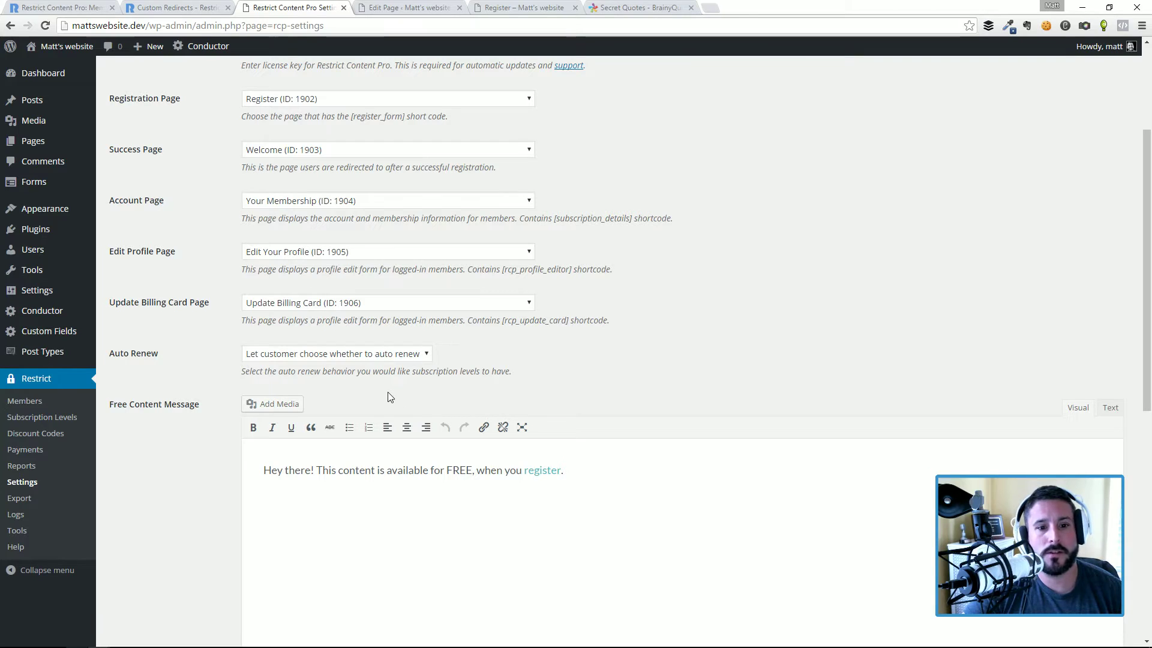
# Check the Auto Renew options, leaving them unchanged.
pyautogui.click(388, 359)
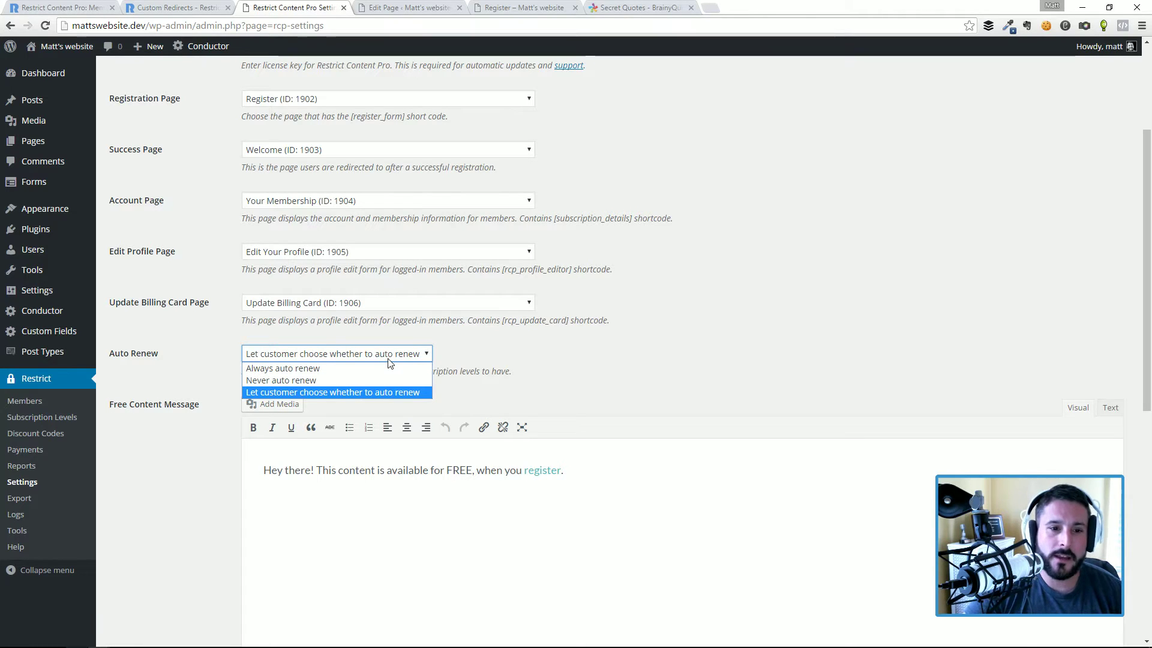
pyautogui.click(431, 356)
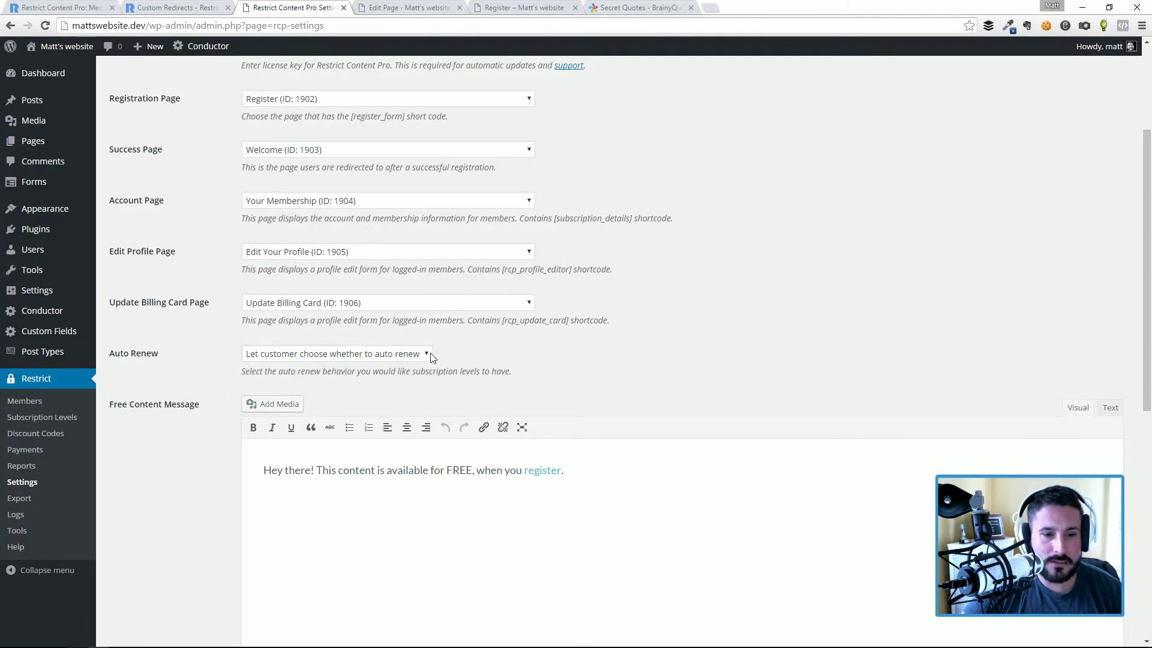
pyautogui.click(419, 356)
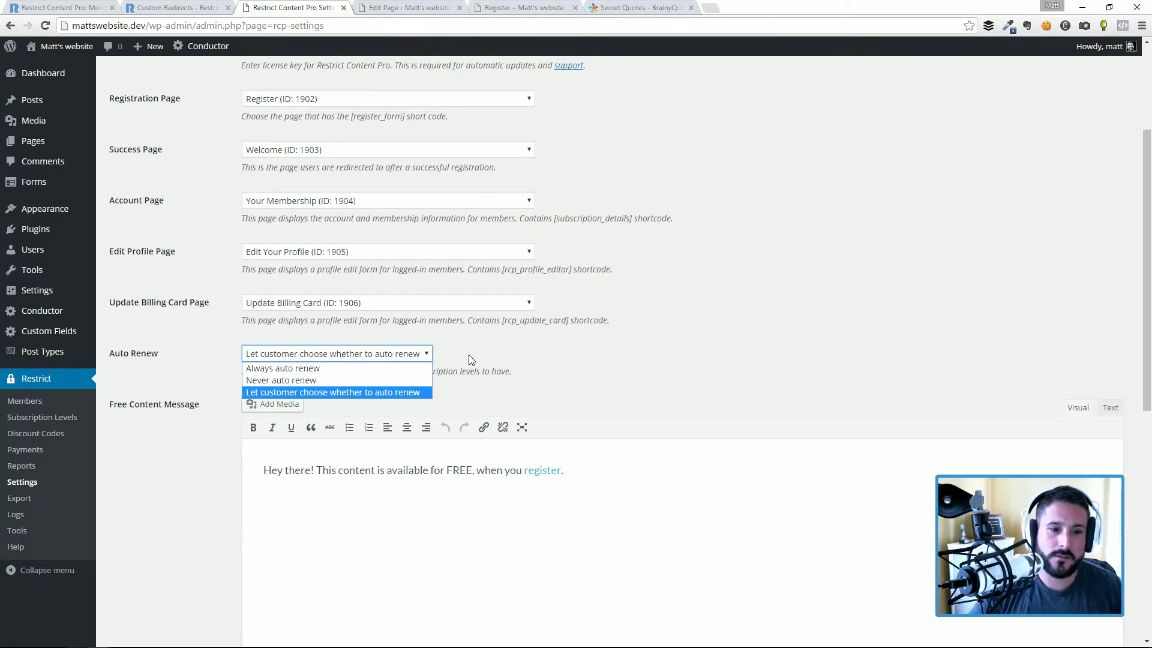
pyautogui.click(456, 352)
pyautogui.scroll(-5, 378, 381)
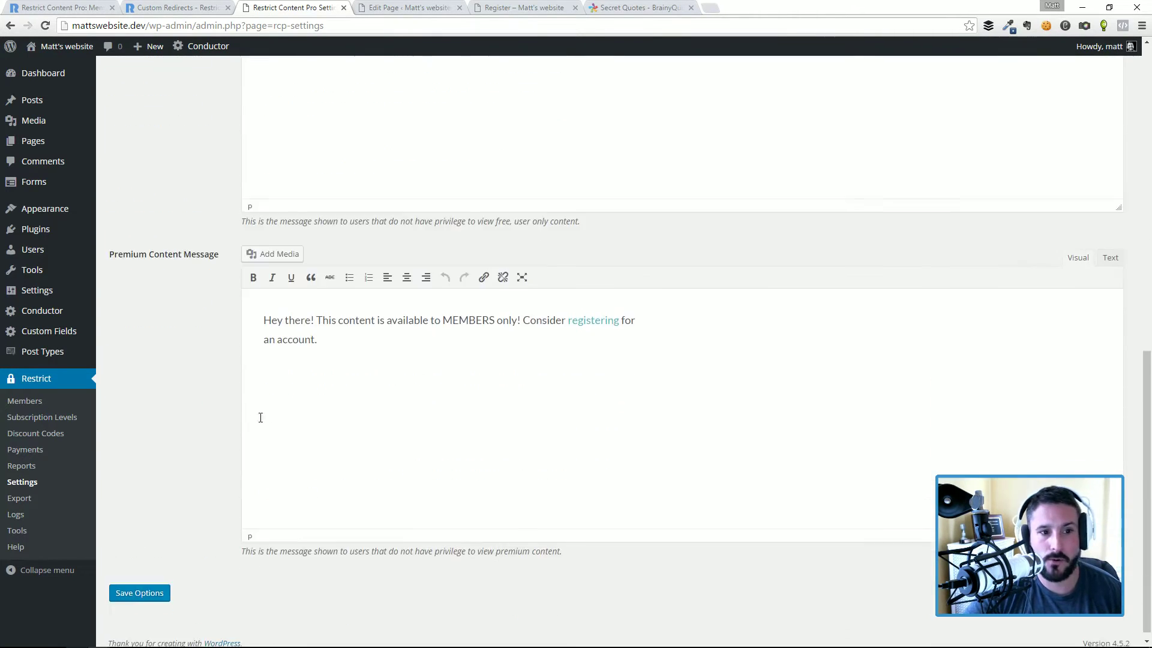
pyautogui.scroll(2, 267, 431)
pyautogui.scroll(-3, 269, 403)
pyautogui.scroll(2, 272, 402)
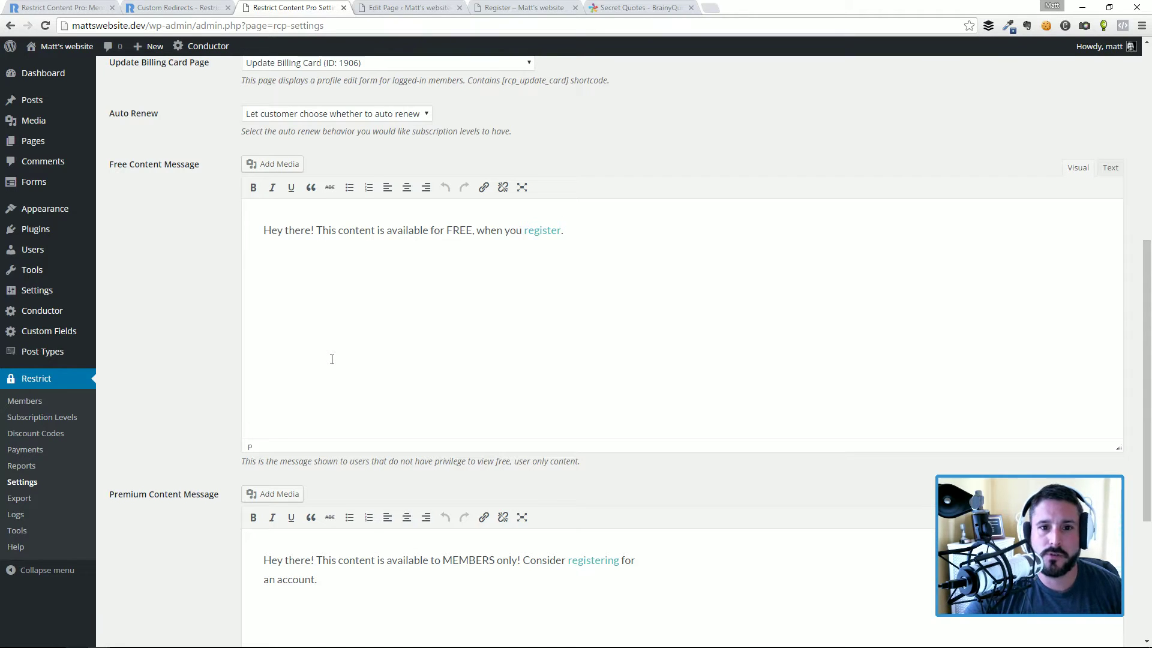
# Look over the Free Content Message and the other content messages in the settings.
pyautogui.scroll(1, 455, 337)
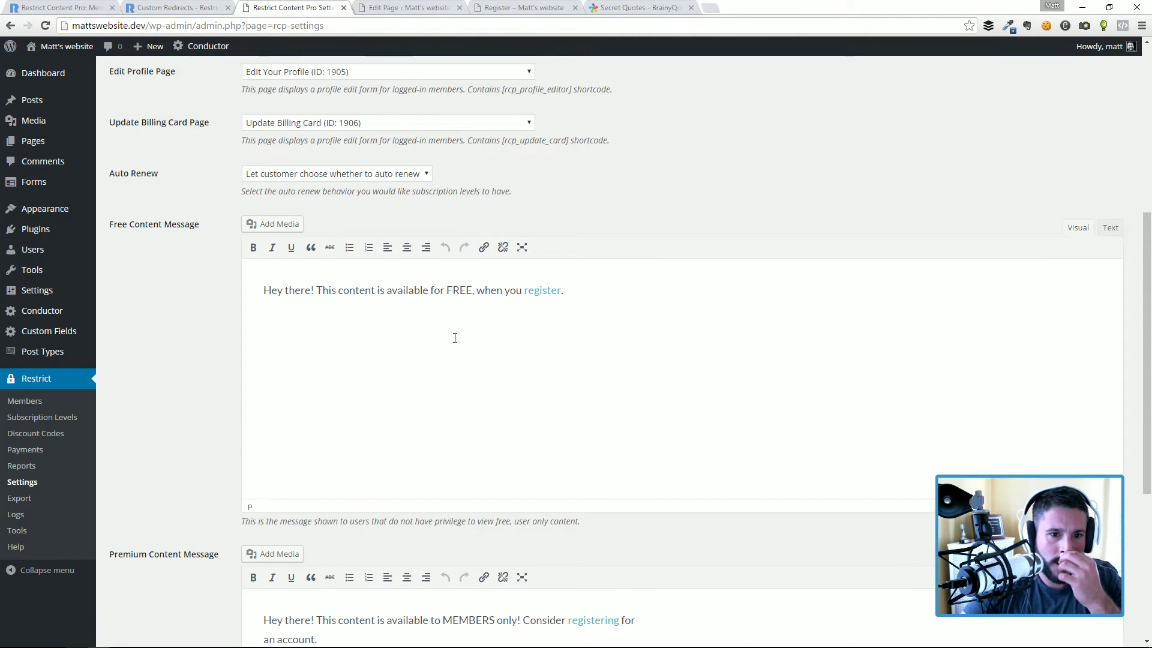
pyautogui.click(444, 372)
pyautogui.scroll(-2, 453, 345)
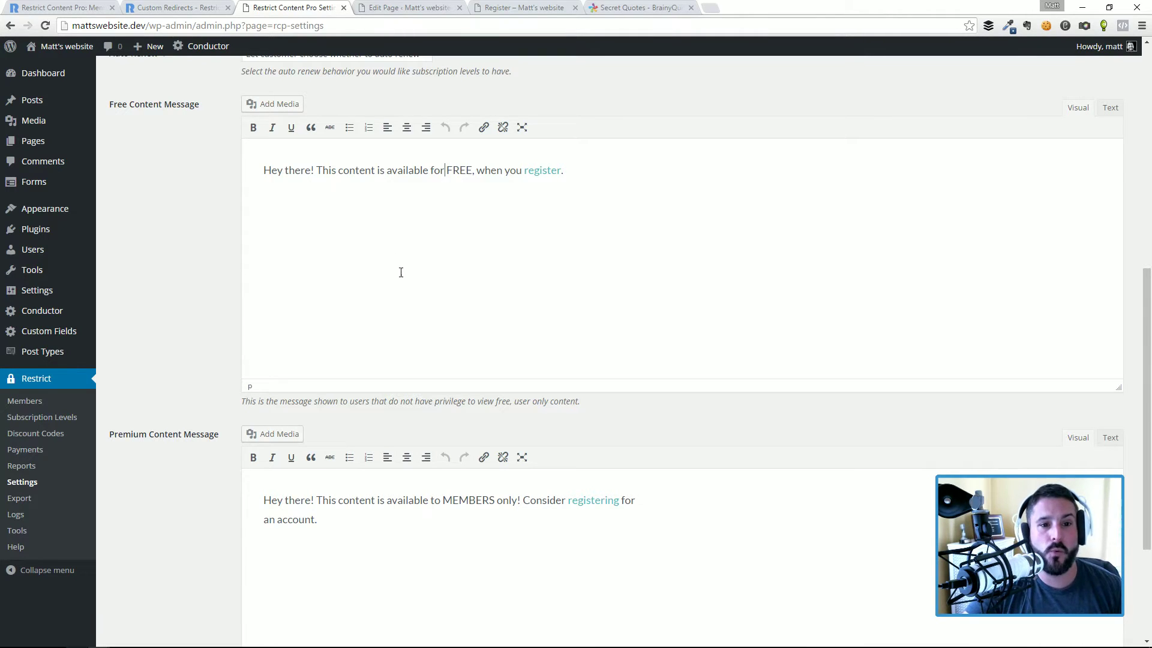
pyautogui.scroll(-1, 405, 267)
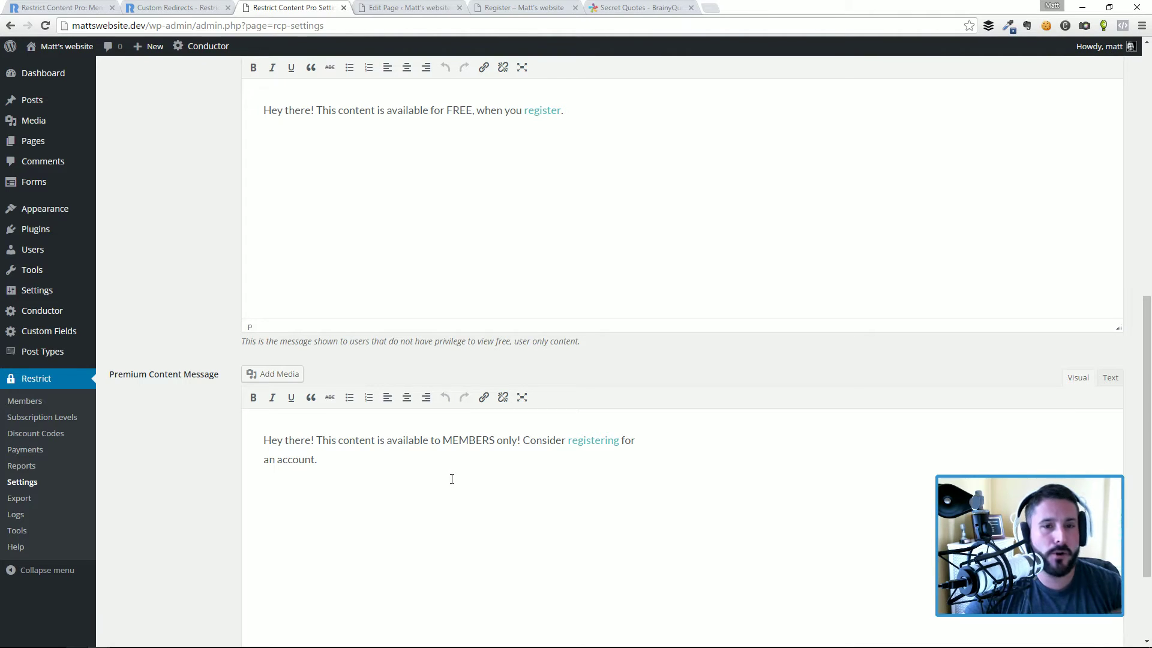
pyautogui.scroll(3, 452, 478)
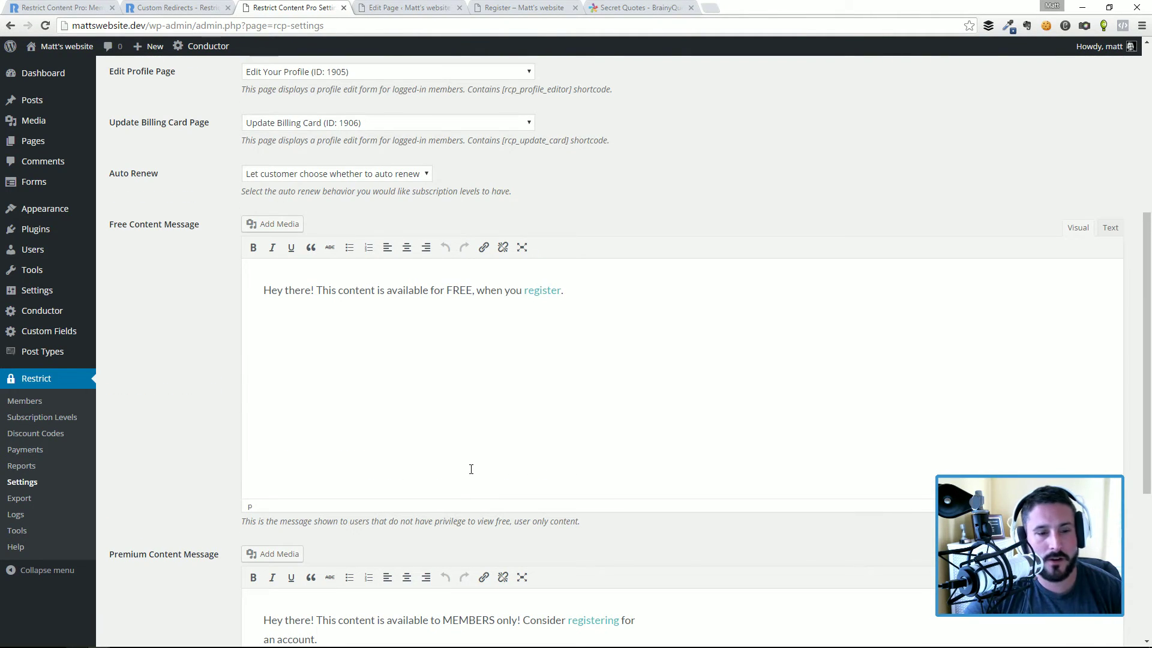
pyautogui.scroll(-1, 490, 432)
pyautogui.scroll(2, 480, 414)
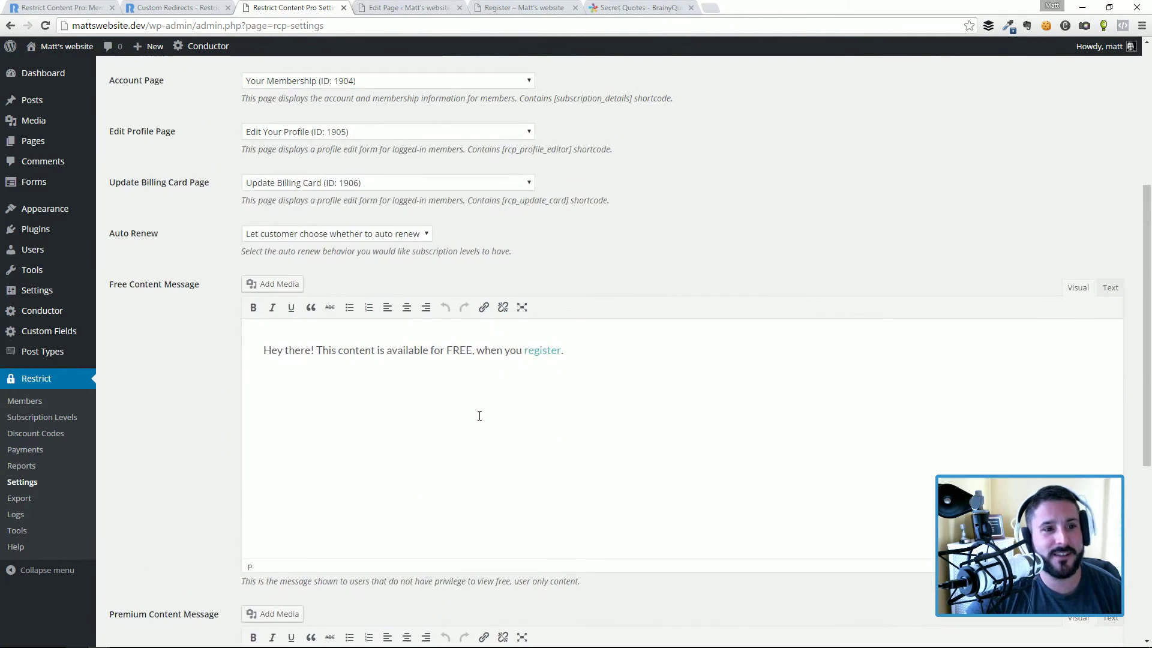
pyautogui.scroll(2, 339, 264)
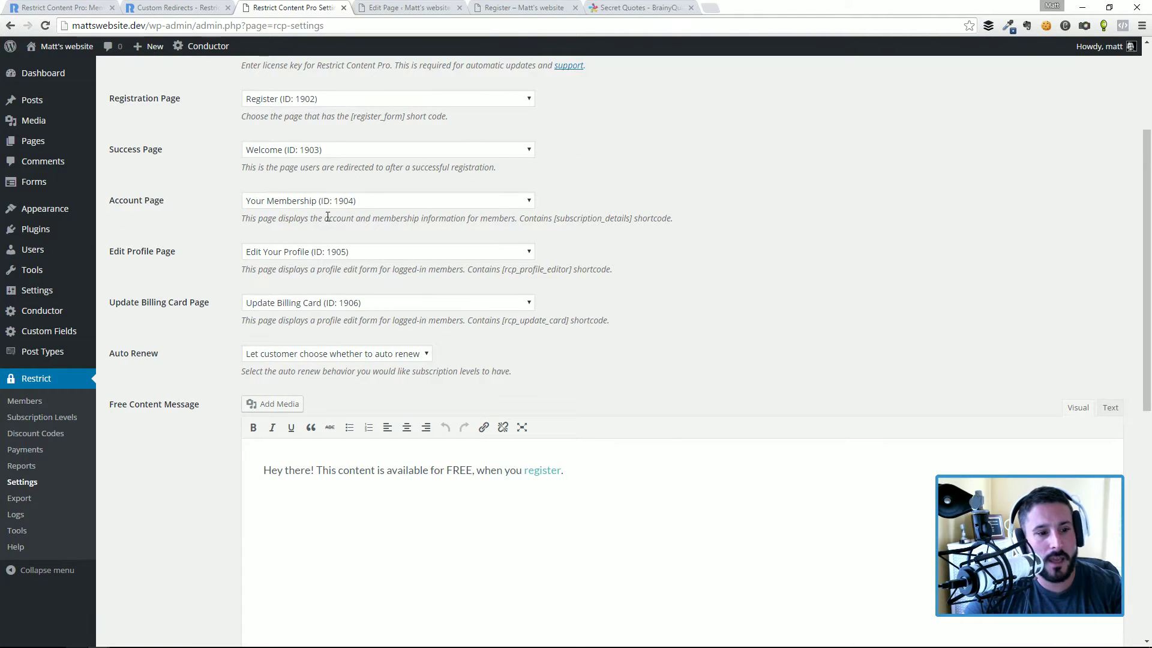
pyautogui.scroll(2, 298, 242)
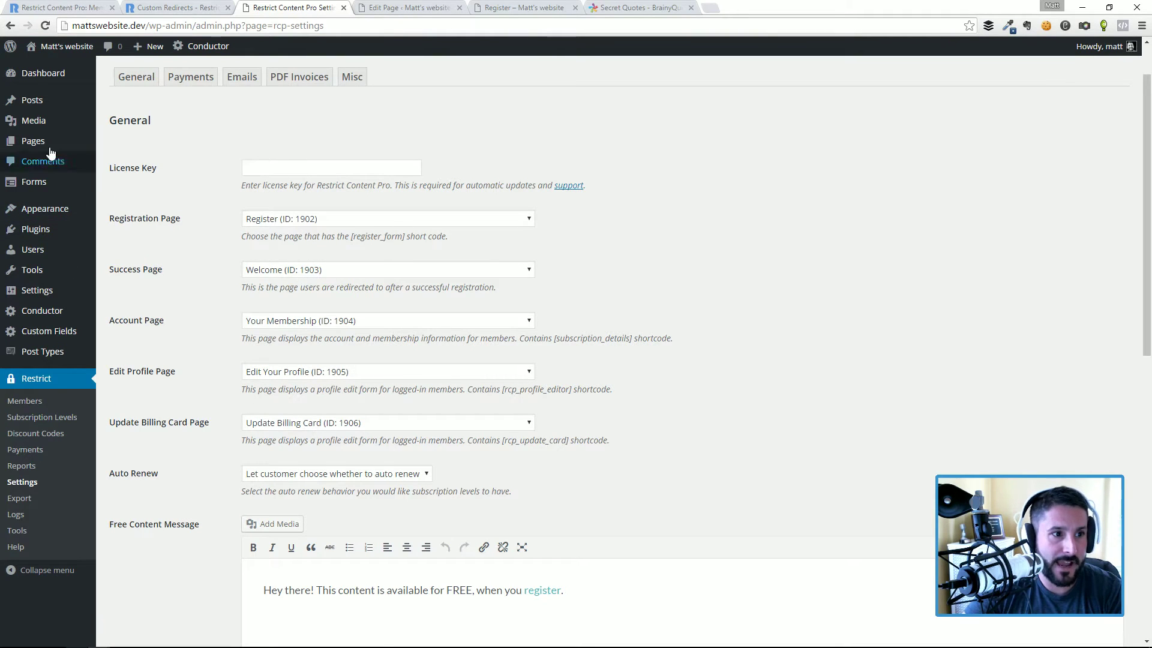
# Go to All Pages and edit "Awesome free page".
pyautogui.moveTo(48, 144)
pyautogui.click(127, 146)
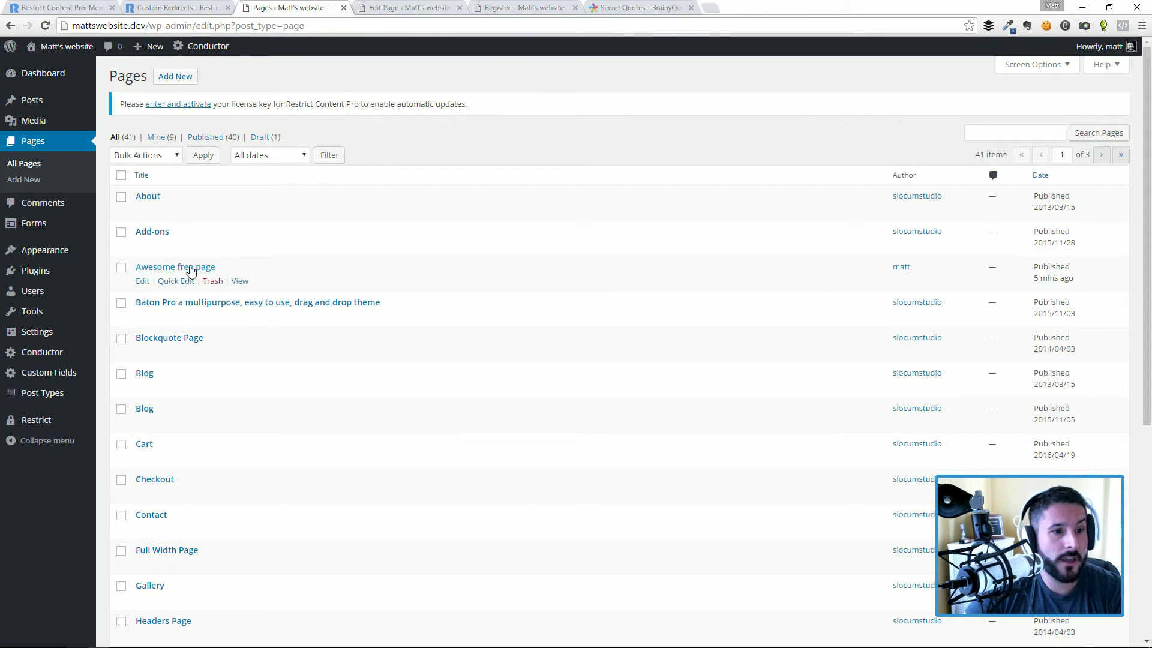
pyautogui.click(142, 281)
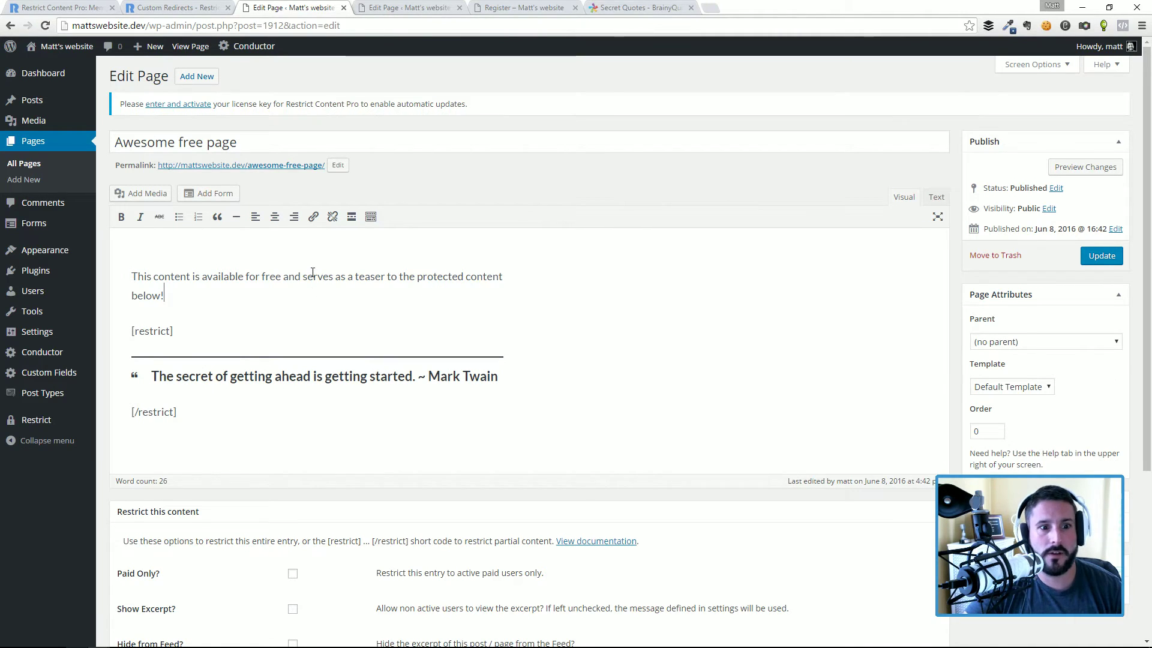
pyautogui.scroll(-1, 302, 251)
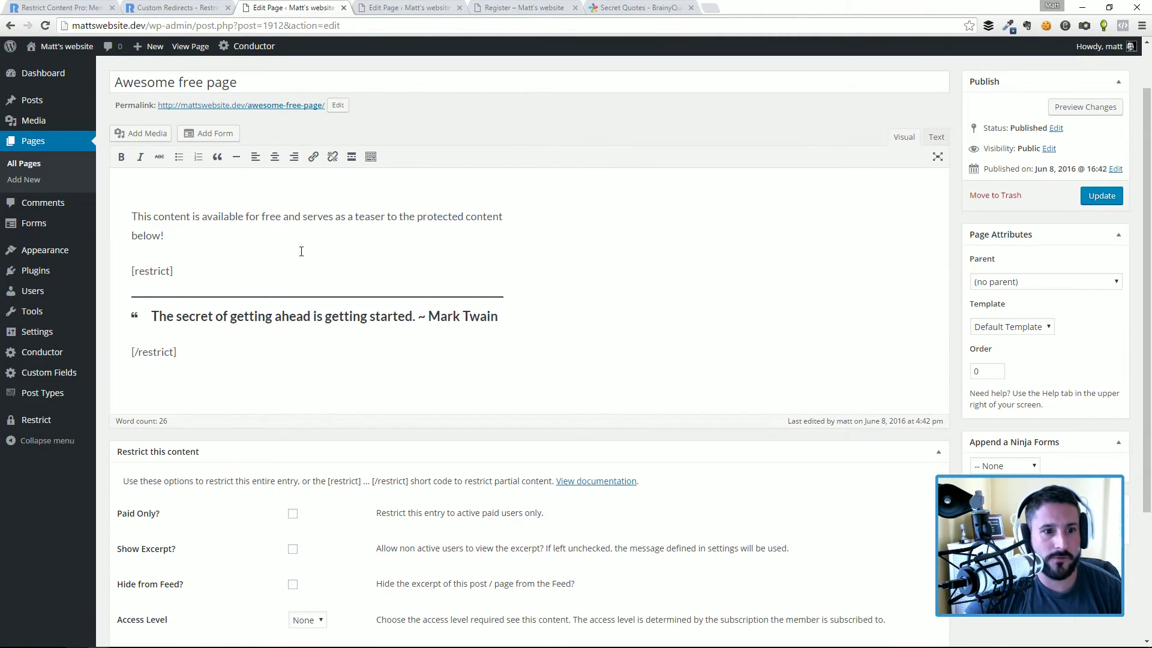
# Inspect the [restrict] shortcode wrapping the page's premium content.
pyautogui.click(282, 277)
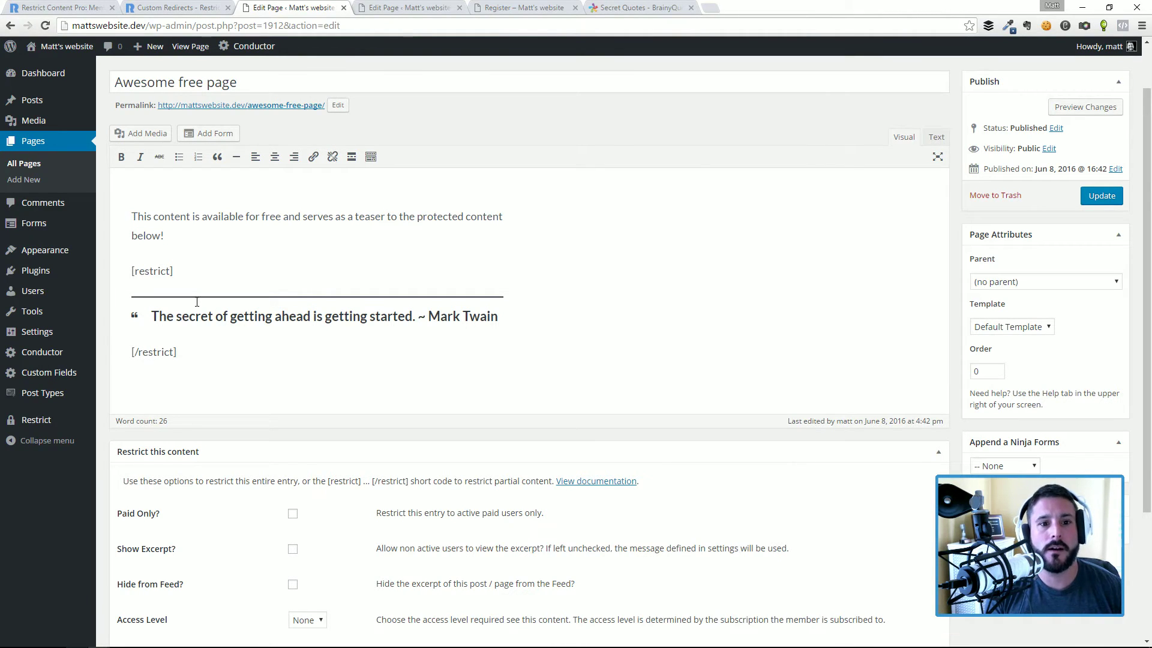
pyautogui.scroll(-3, 238, 278)
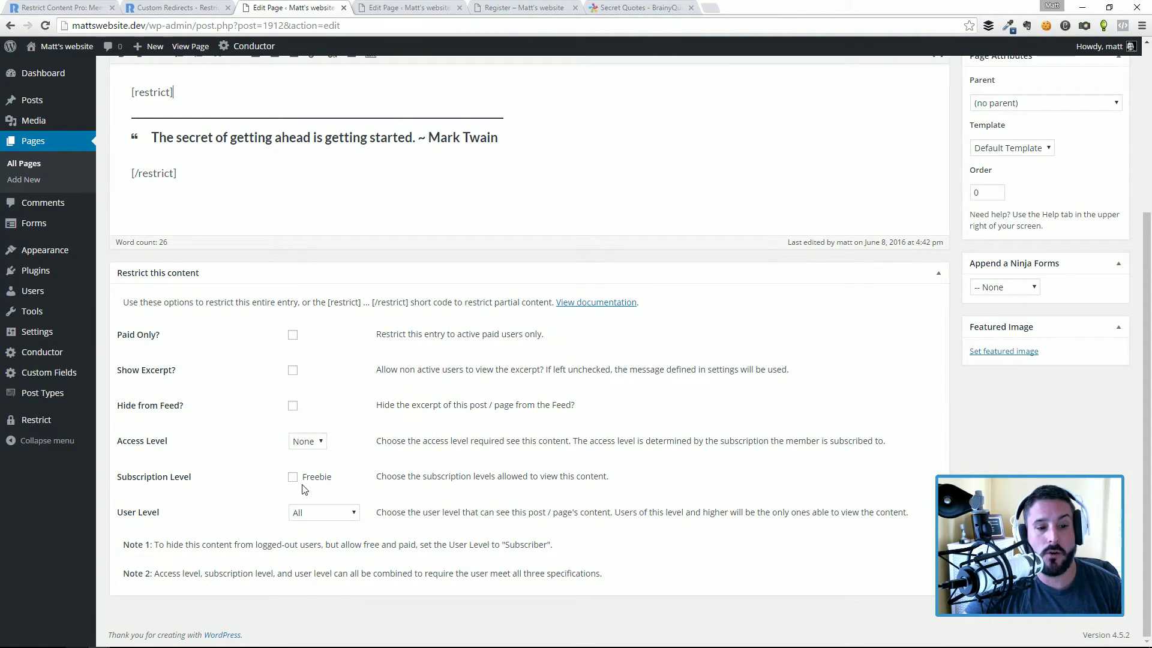
pyautogui.scroll(1, 300, 487)
pyautogui.scroll(2, 312, 378)
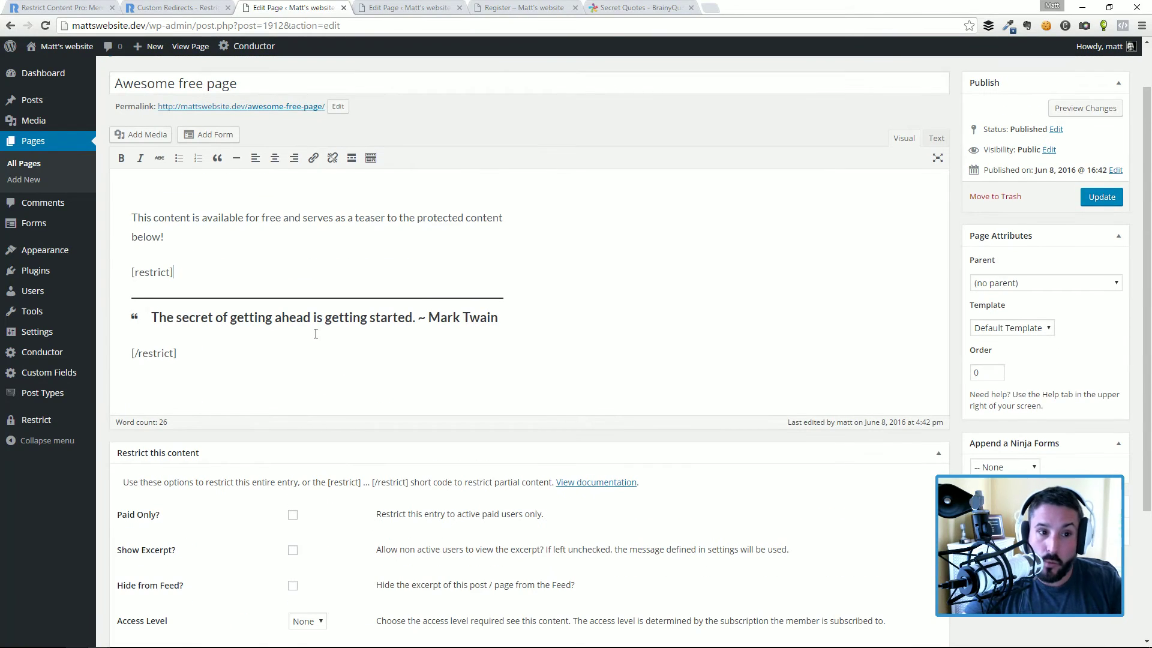
# Review the teaser paragraph and Mark Twain quote, then view the live page at its permalink.
pyautogui.click(176, 228)
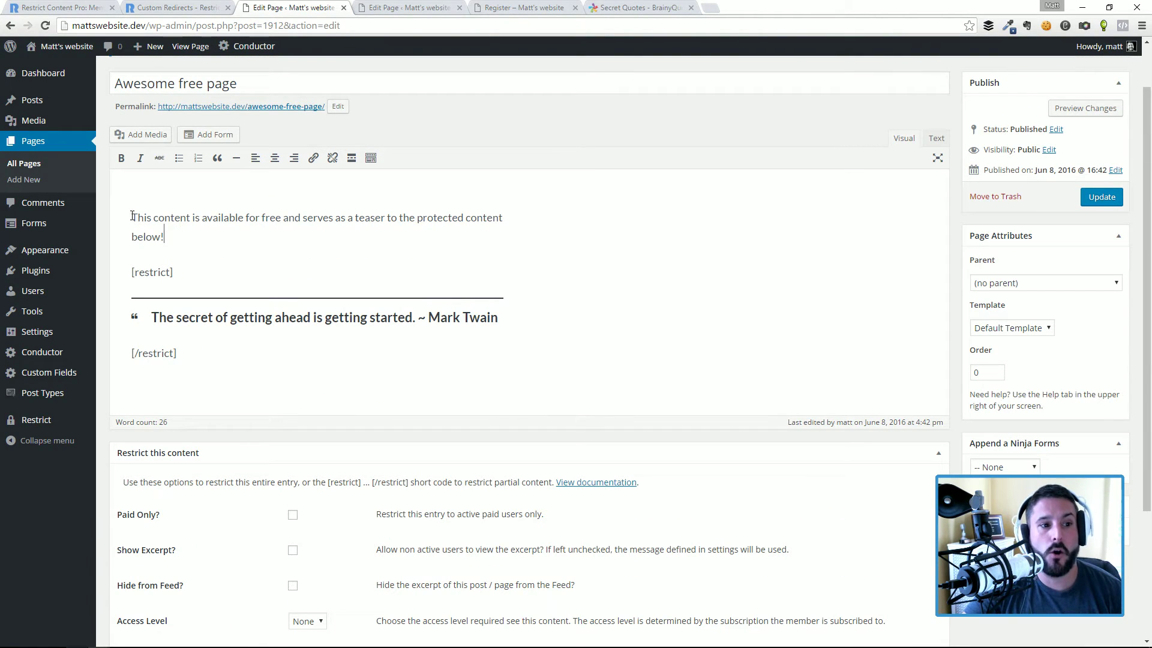
pyautogui.moveTo(133, 216)
pyautogui.mouseDown()
pyautogui.moveTo(164, 237)
pyautogui.moveTo(132, 216)
pyautogui.mouseUp()
pyautogui.click(164, 237)
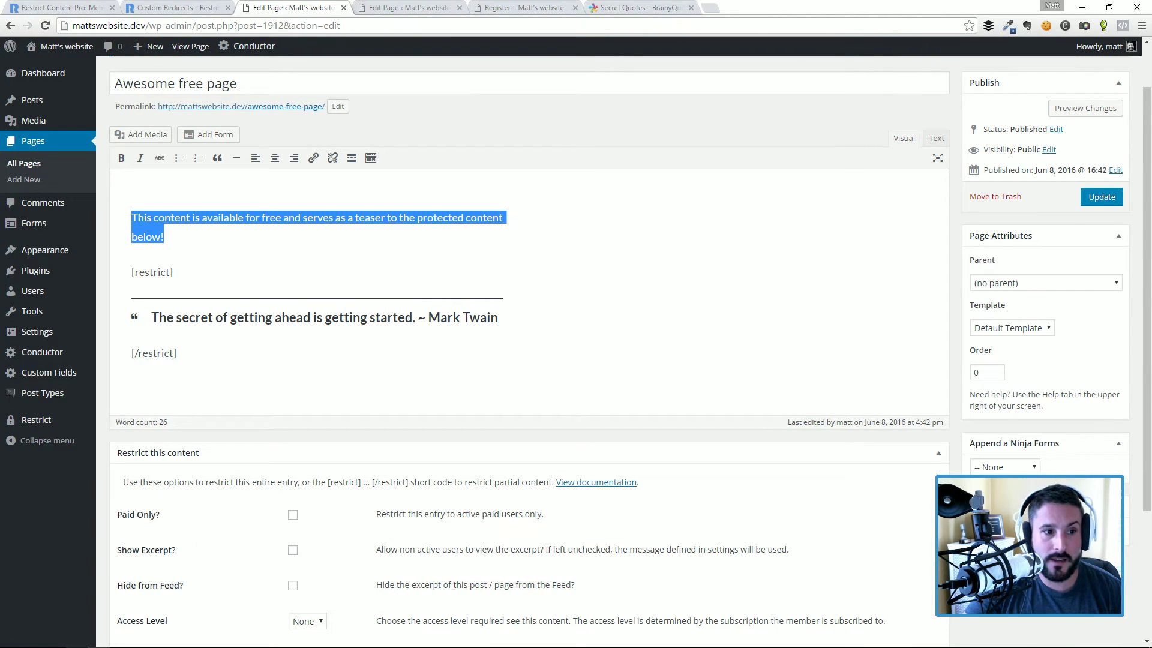
pyautogui.click(202, 237)
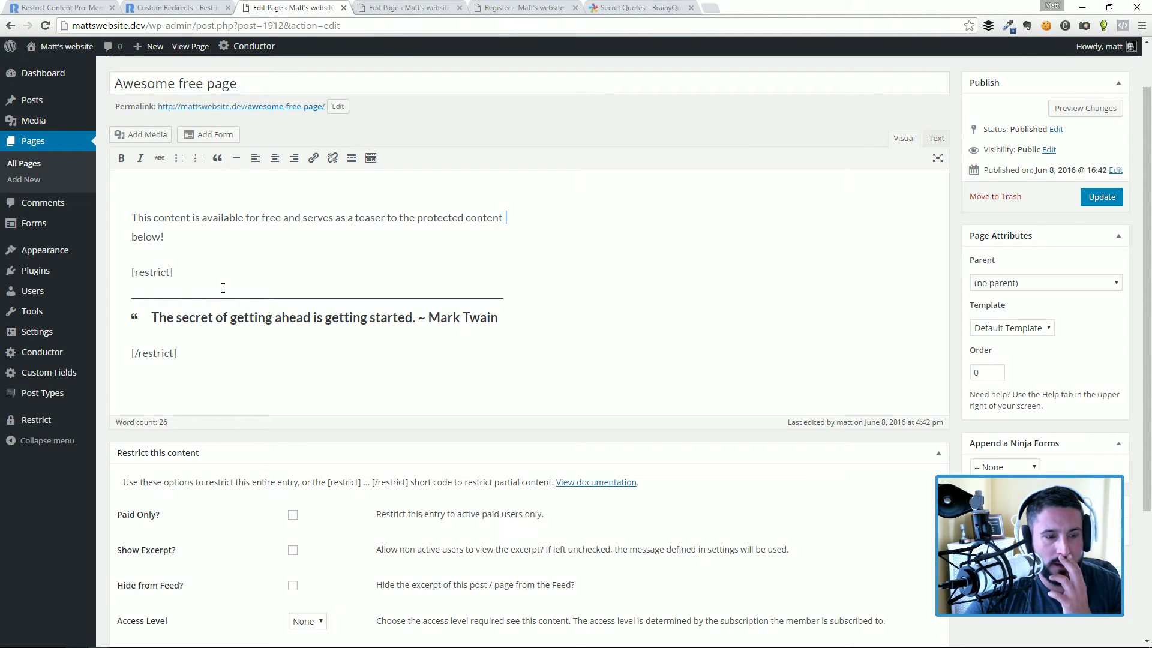
pyautogui.click(174, 316)
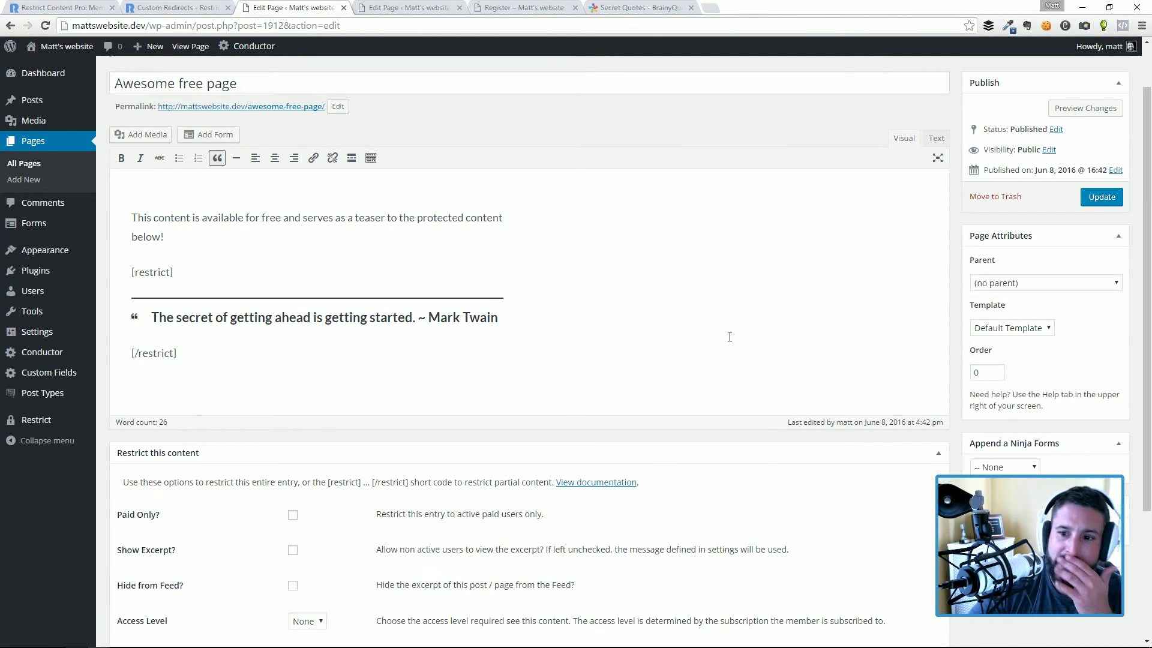
pyautogui.click(286, 107)
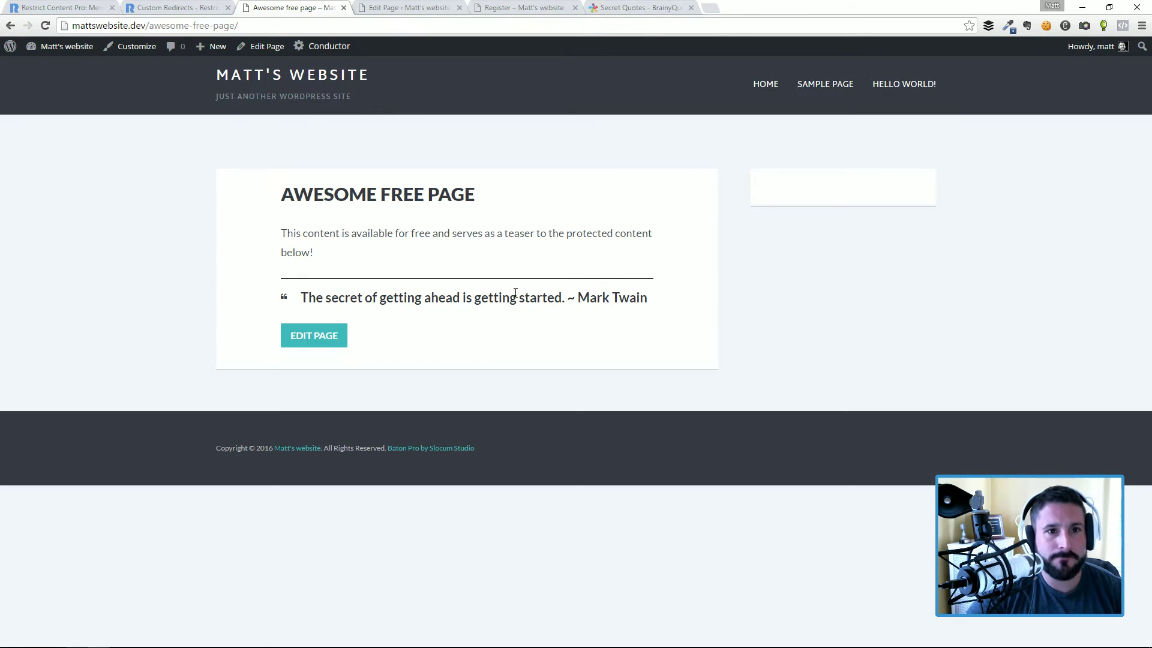
pyautogui.click(220, 26)
pyautogui.hotkey('ctrl', 'c')
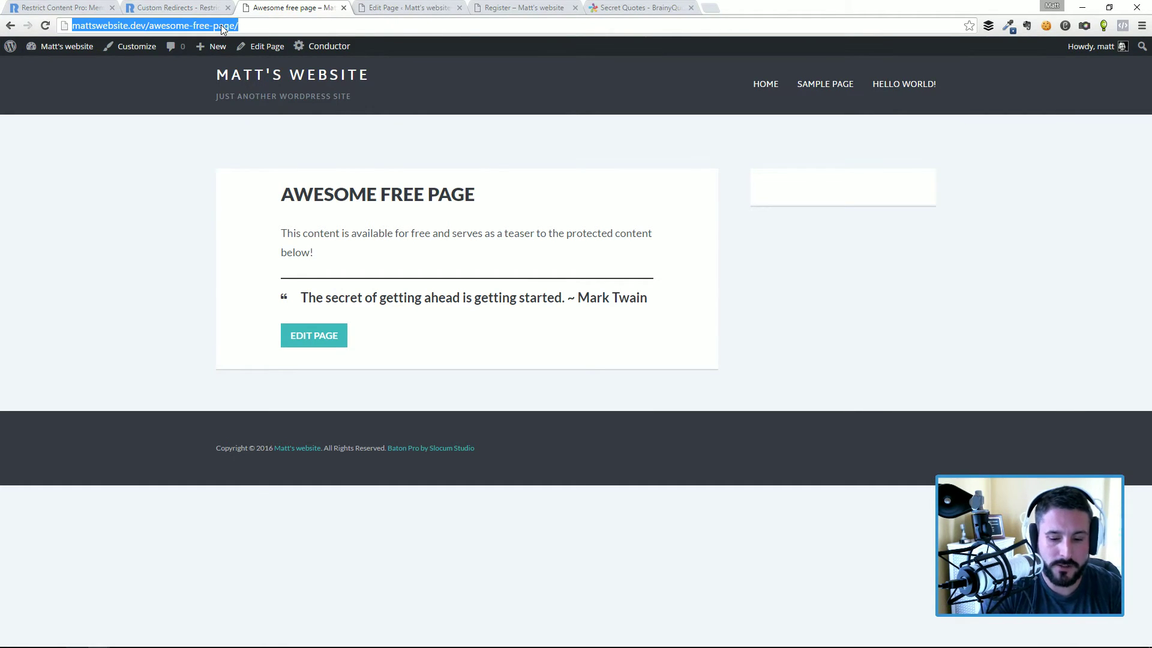
pyautogui.hotkey('ctrl', 'shift', 'n')
pyautogui.hotkey('ctrl', 'v')
pyautogui.press('Return')
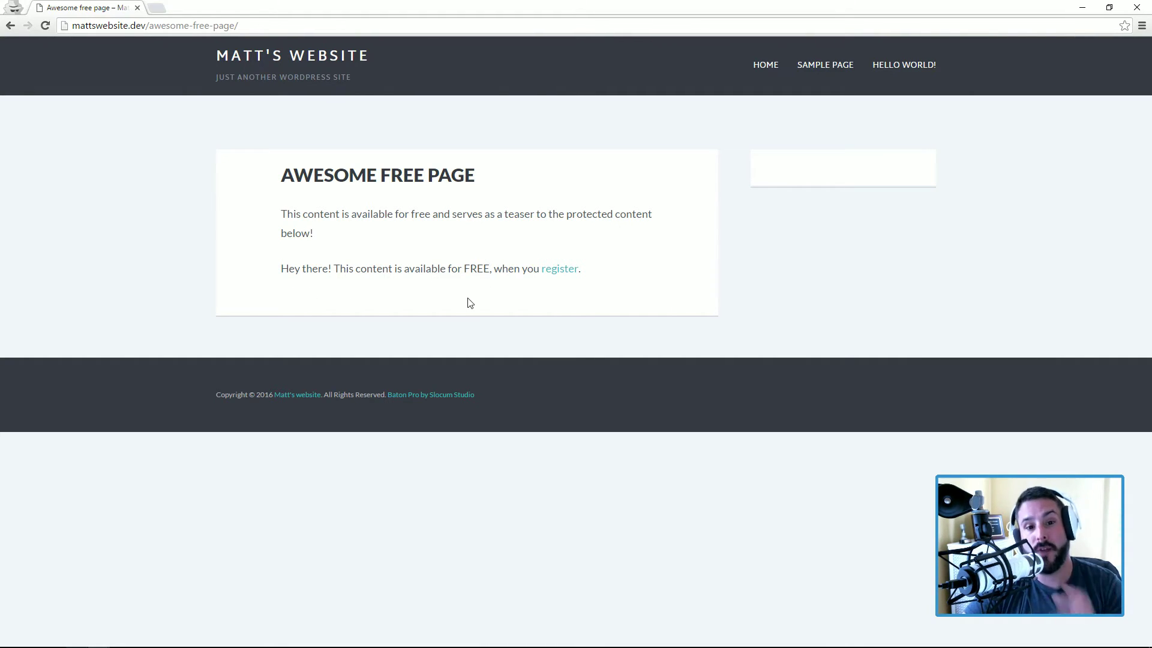
pyautogui.hotkey('alt', 'Tab')
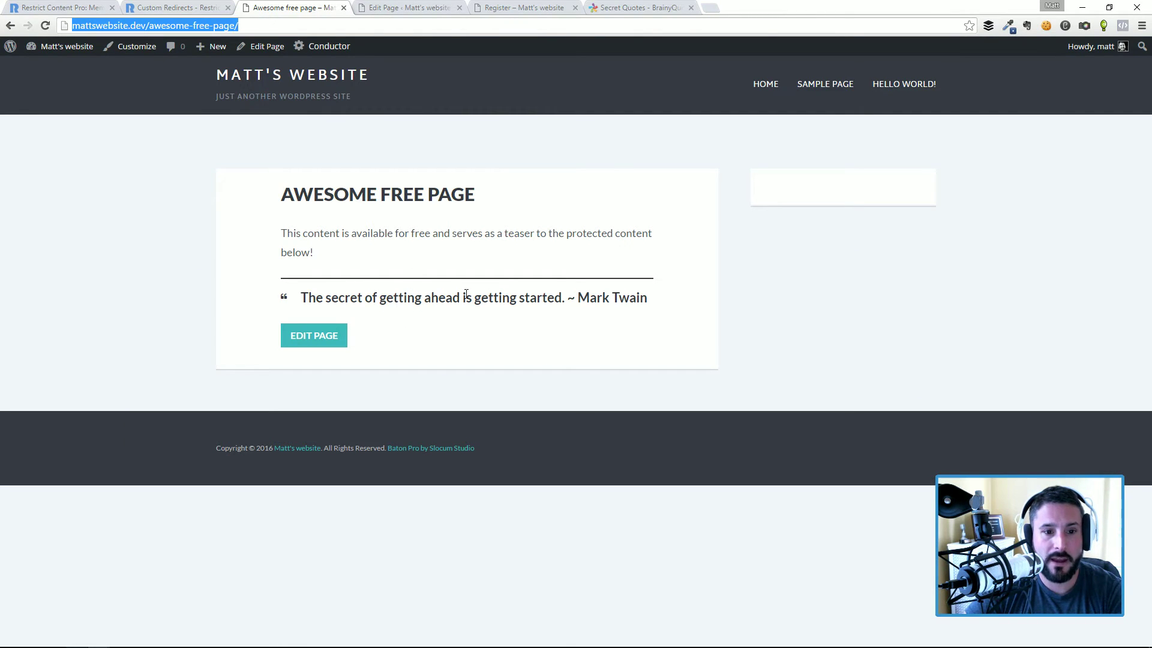
pyautogui.click(519, 298)
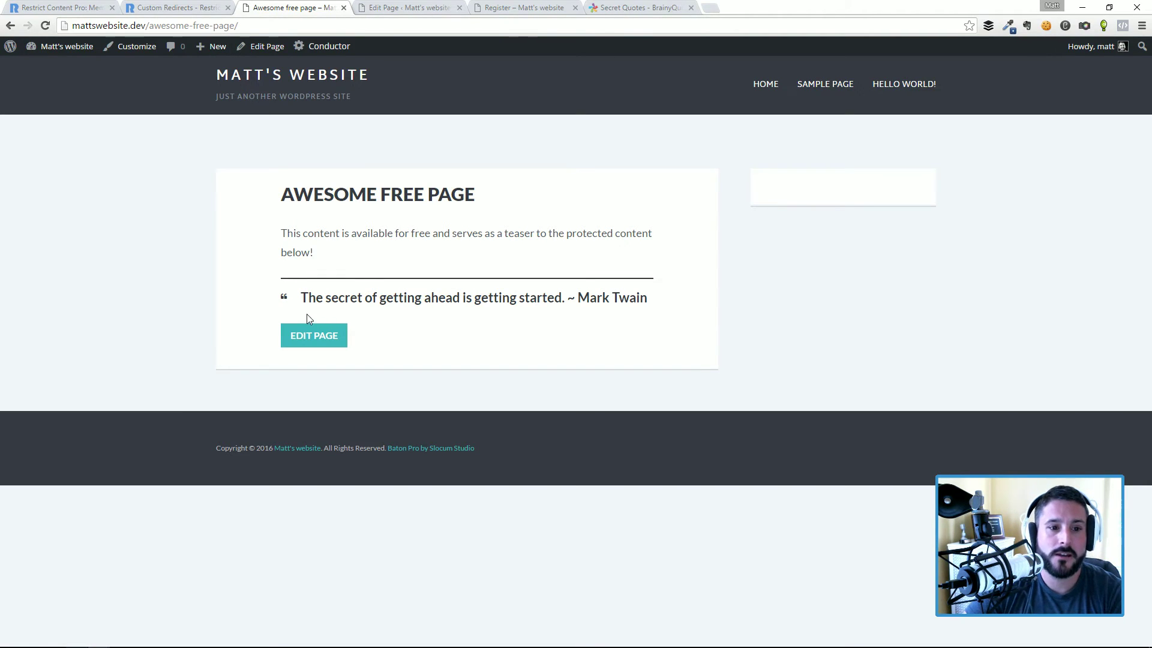
pyautogui.hotkey('alt', 'Tab')
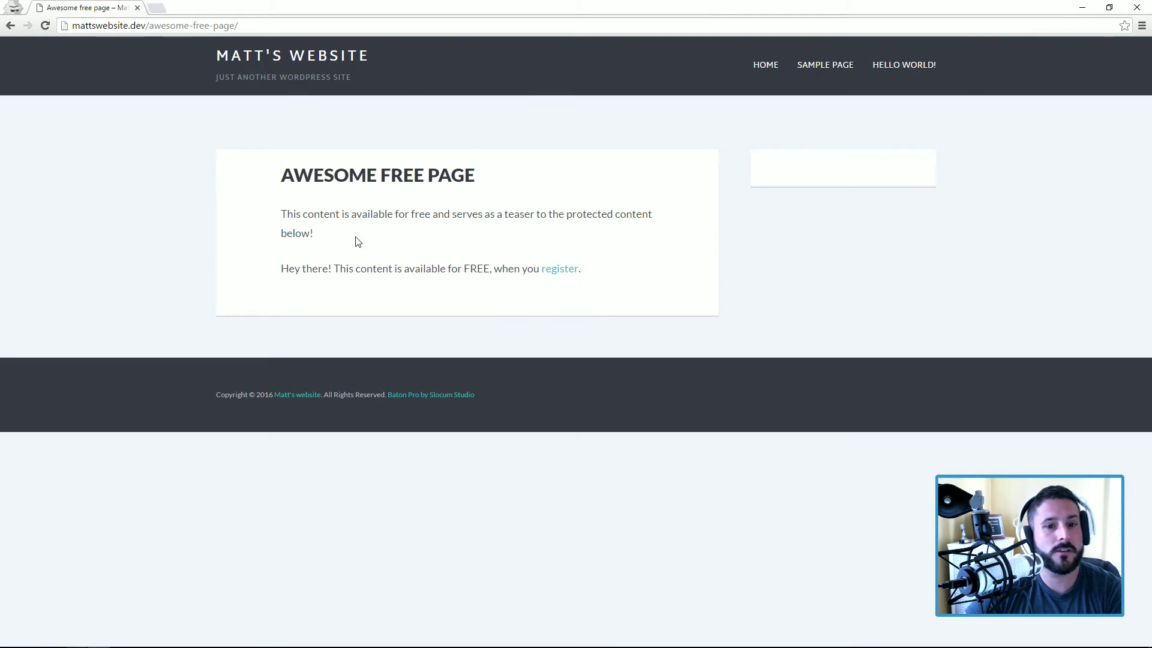
pyautogui.click(549, 272)
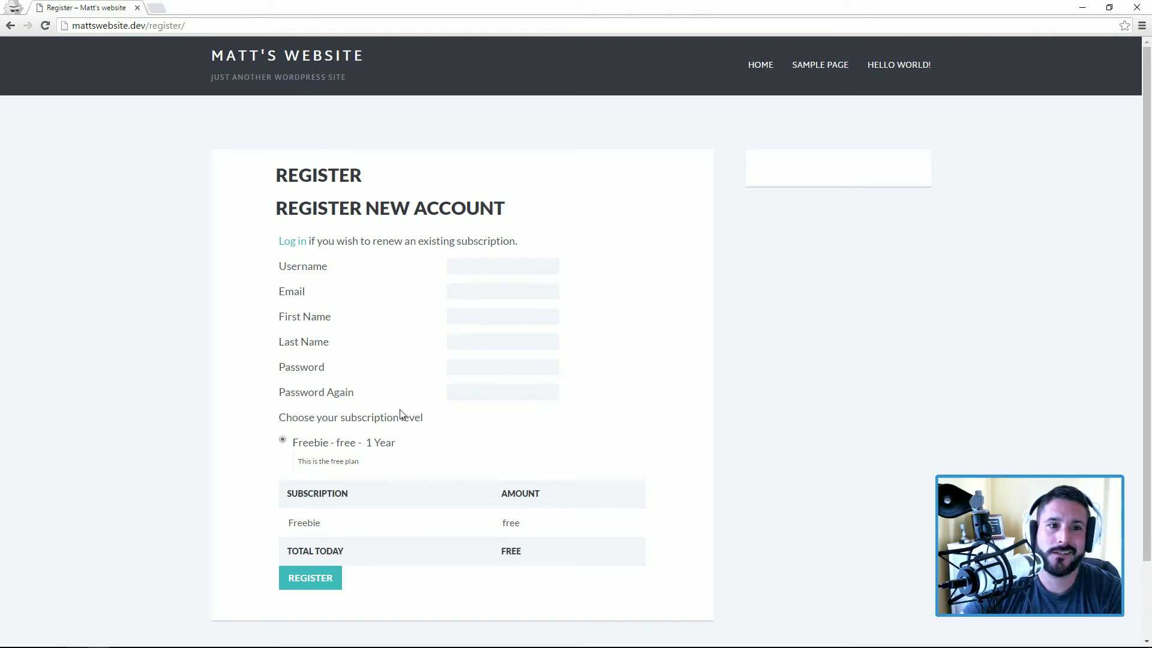
pyautogui.hotkey('alt', 'Tab')
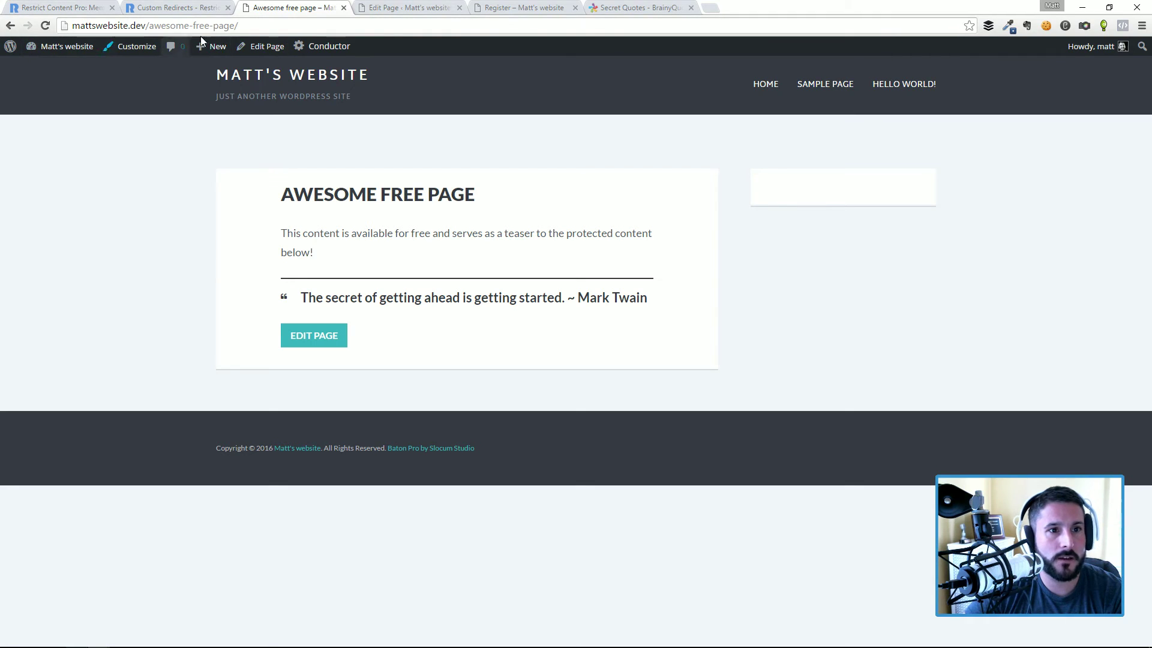
# Go to Restrict > Subscription Levels via the dashboard and check the Duration unit options unchanged.
pyautogui.moveTo(34, 51)
pyautogui.click(63, 69)
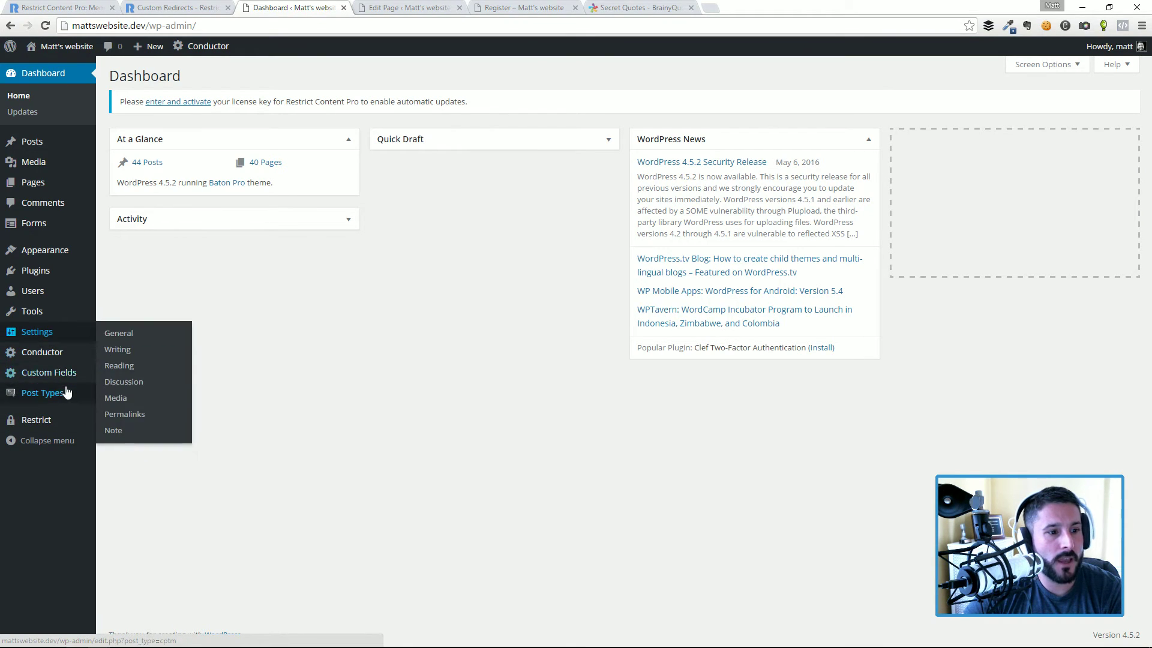
pyautogui.moveTo(57, 423)
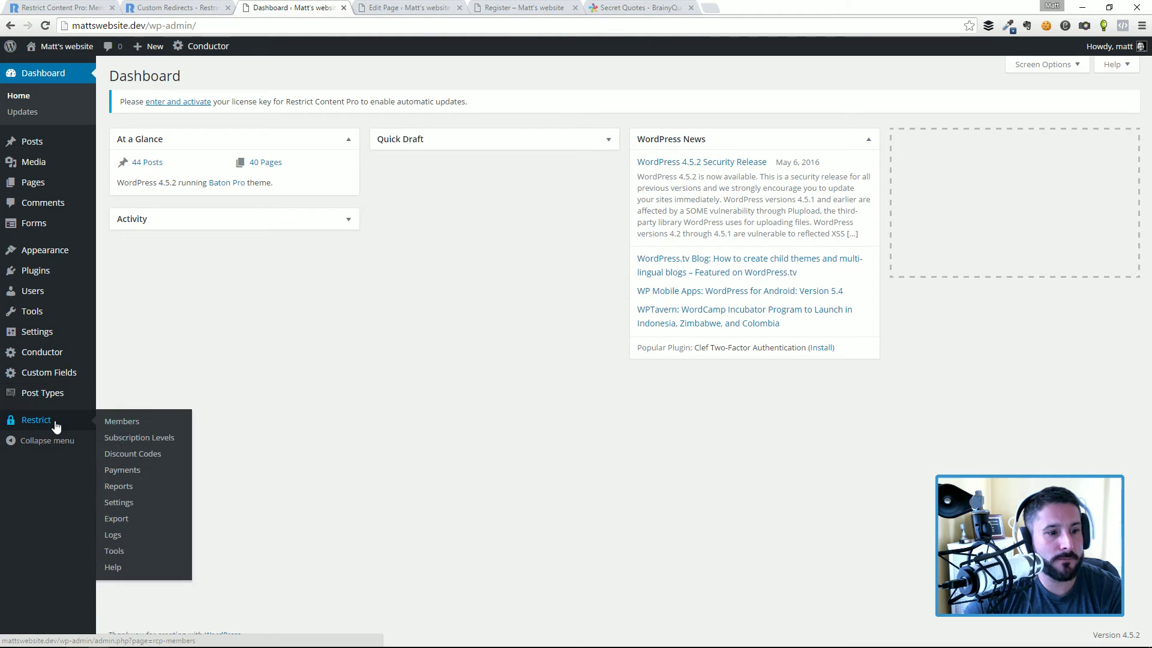
pyautogui.click(153, 442)
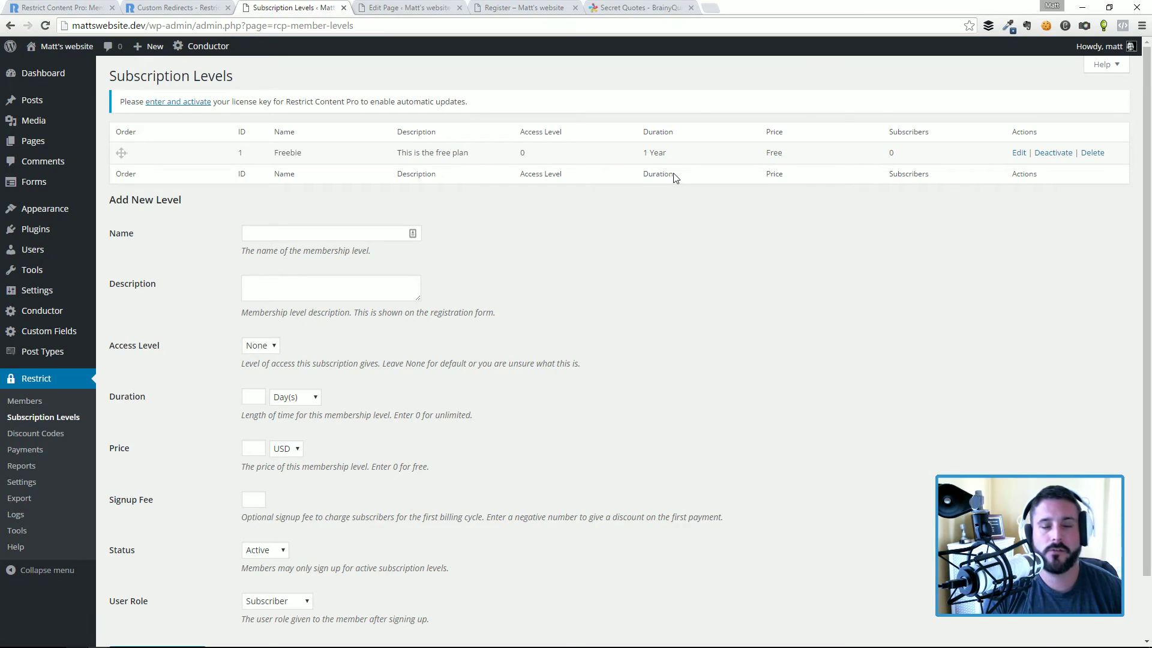
pyautogui.click(291, 400)
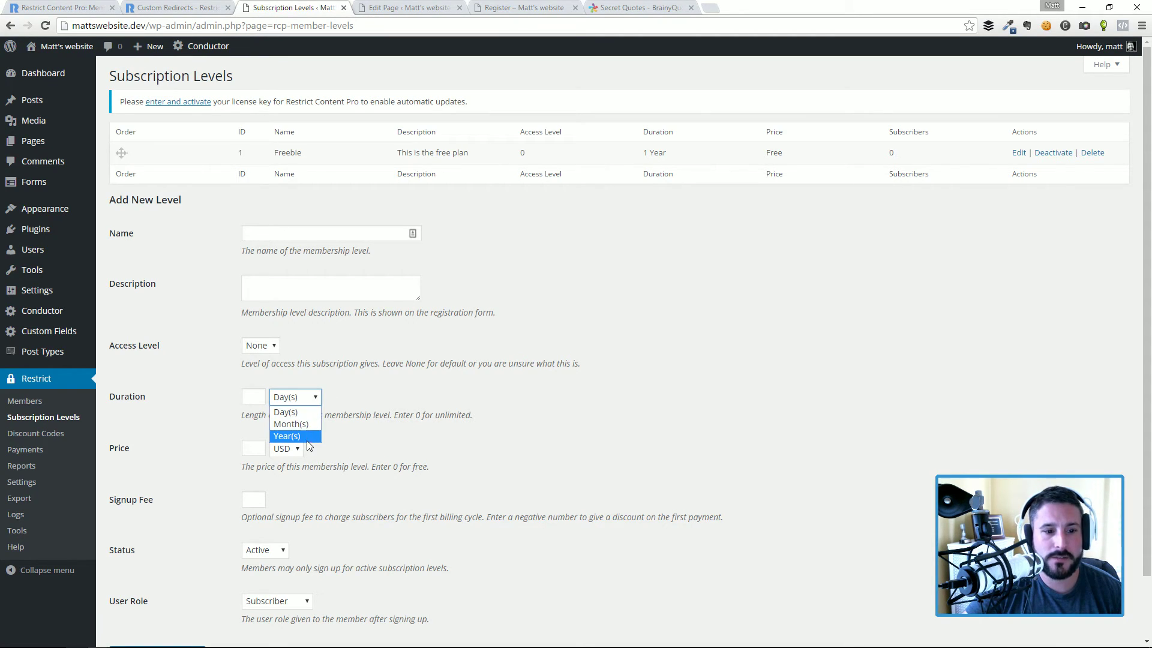
pyautogui.click(314, 414)
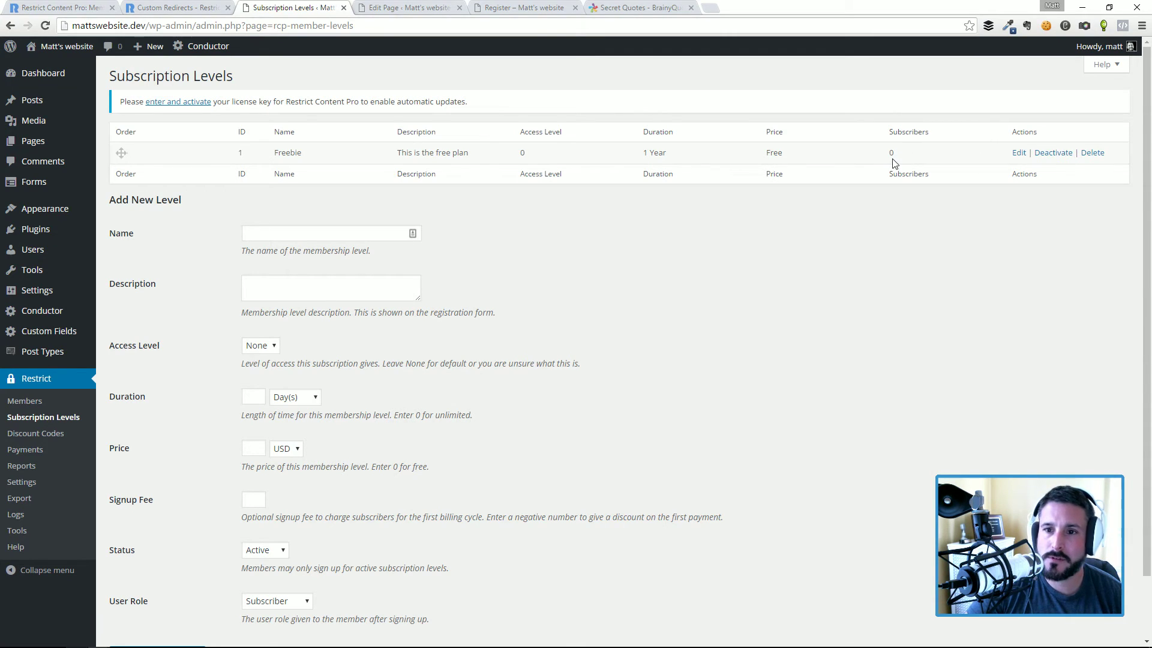
# Edit the Freebie level, confirming Active status and Subscriber role unchanged, then go to Members.
pyautogui.click(1016, 155)
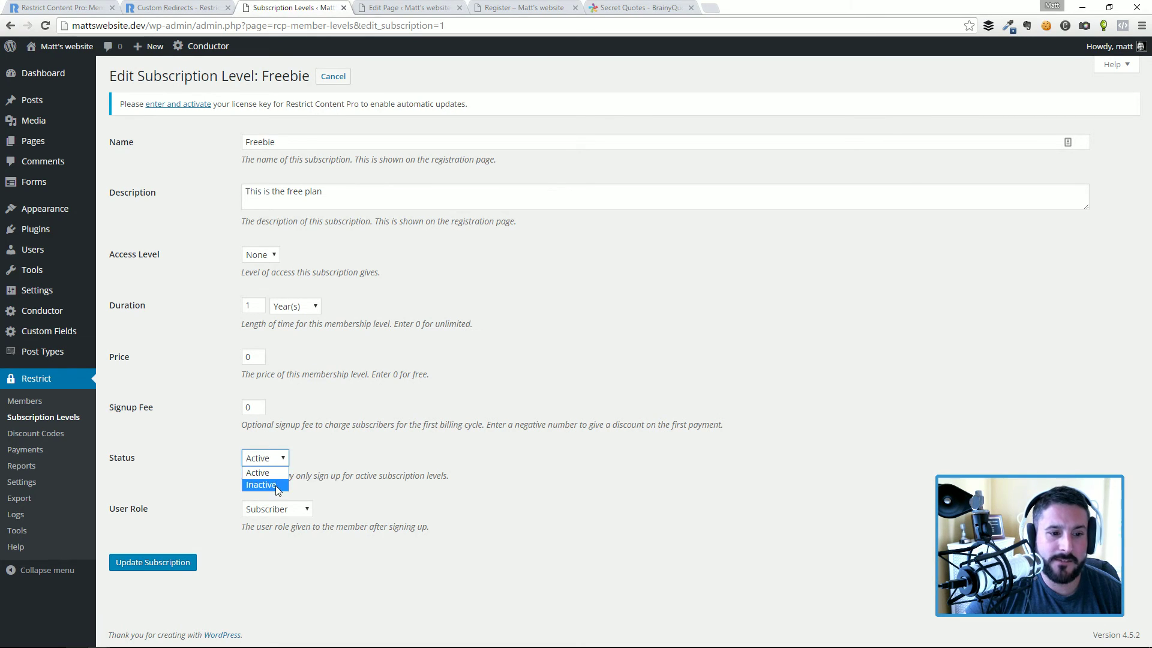
pyautogui.click(273, 460)
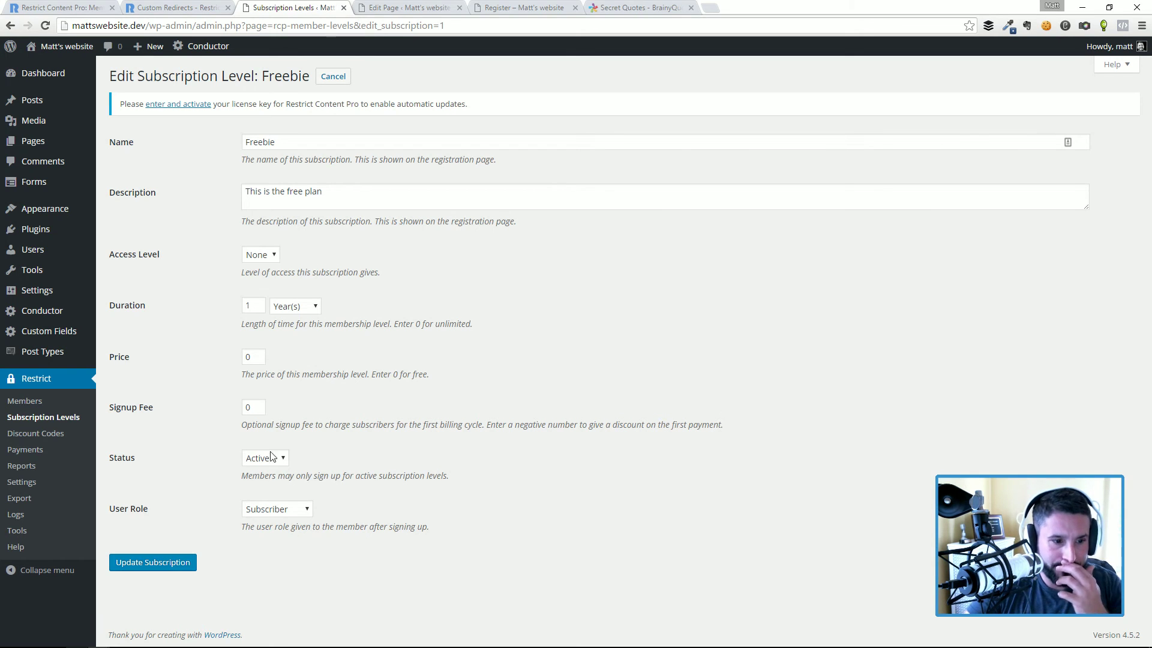
pyautogui.click(297, 510)
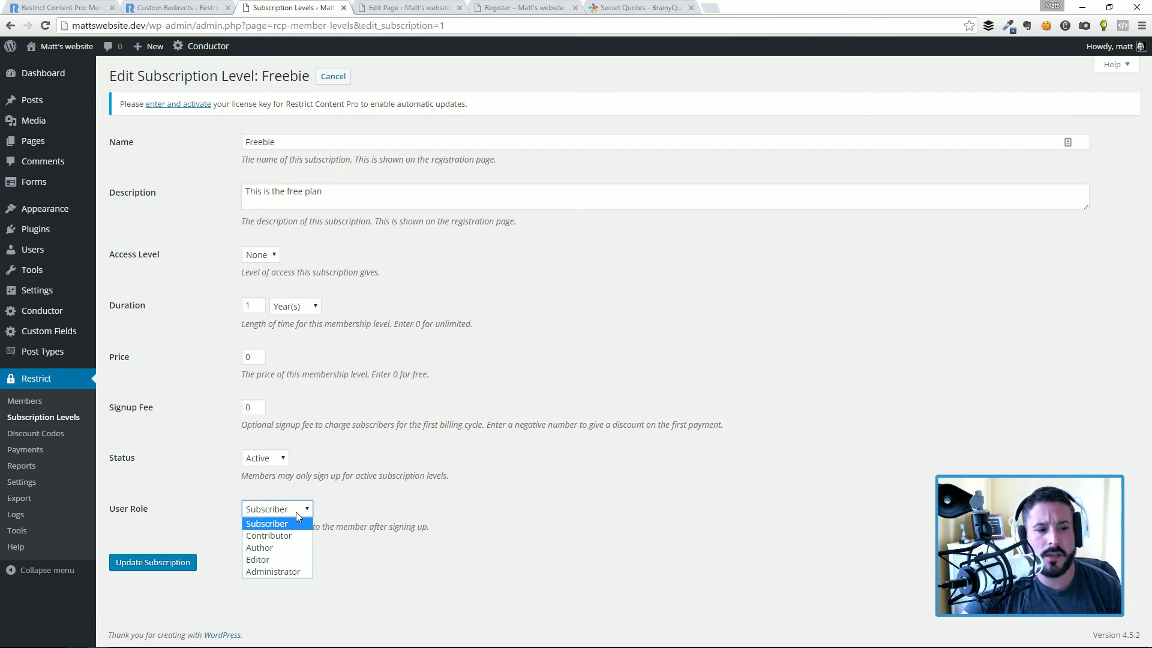
pyautogui.click(400, 508)
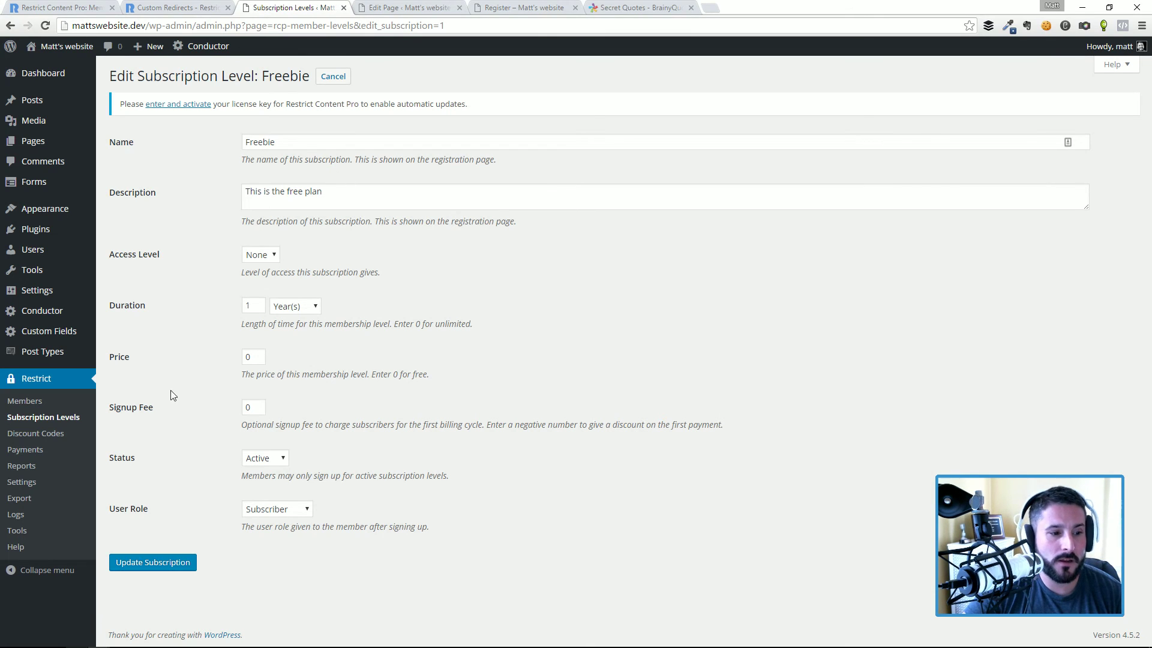
pyautogui.click(41, 404)
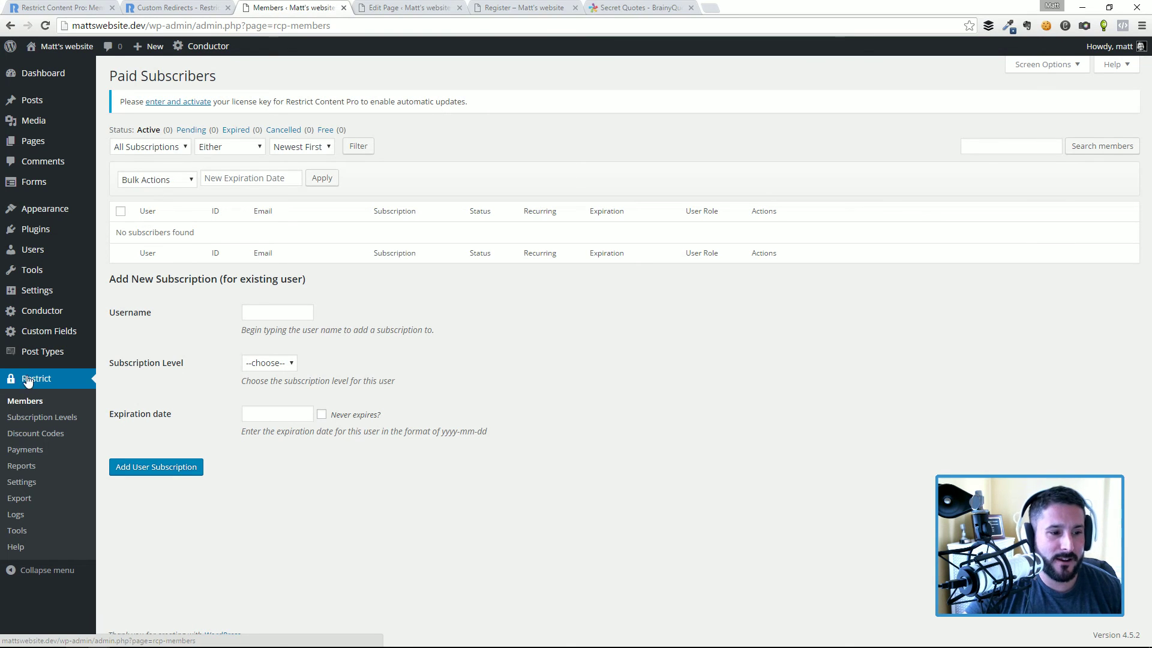
# Scroll through the content messages in Restrict settings, then revisit Members and Subscription Levels.
pyautogui.click(24, 483)
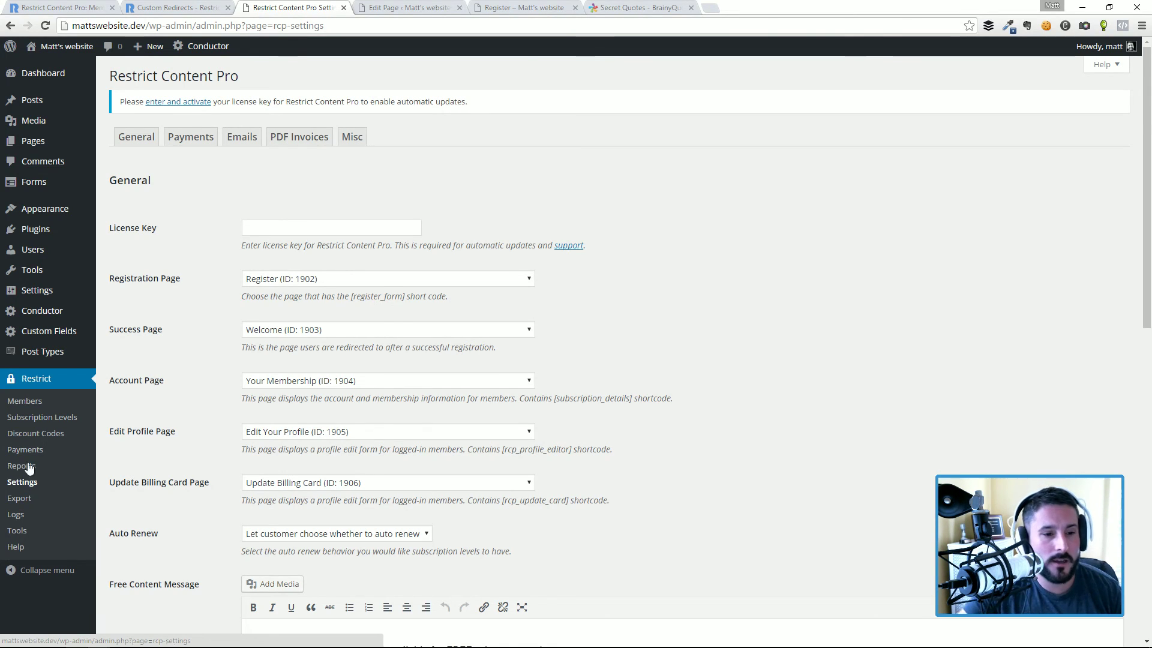
pyautogui.scroll(-1, 183, 317)
pyautogui.scroll(-4, 184, 318)
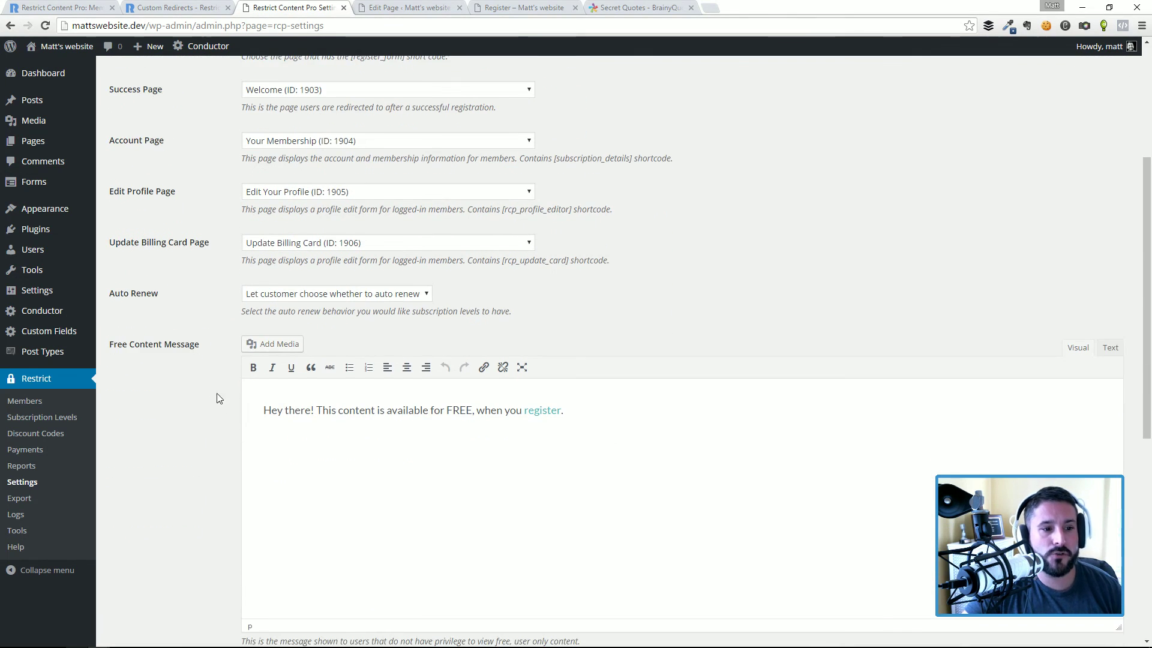
pyautogui.scroll(-2, 356, 431)
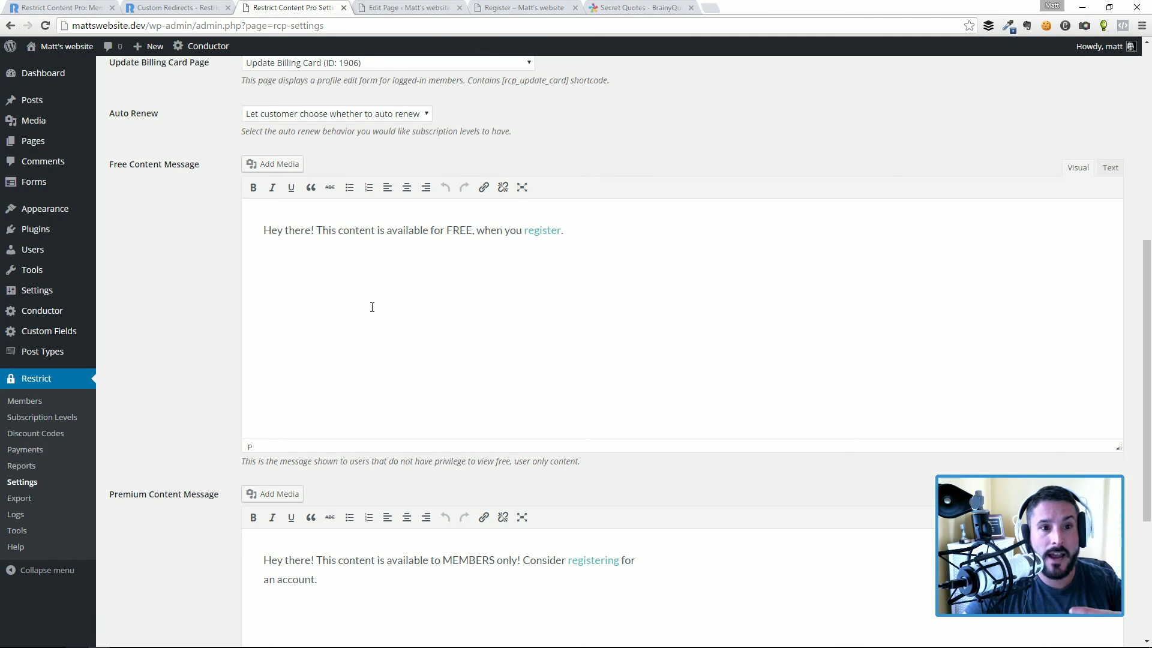
pyautogui.scroll(-3, 382, 302)
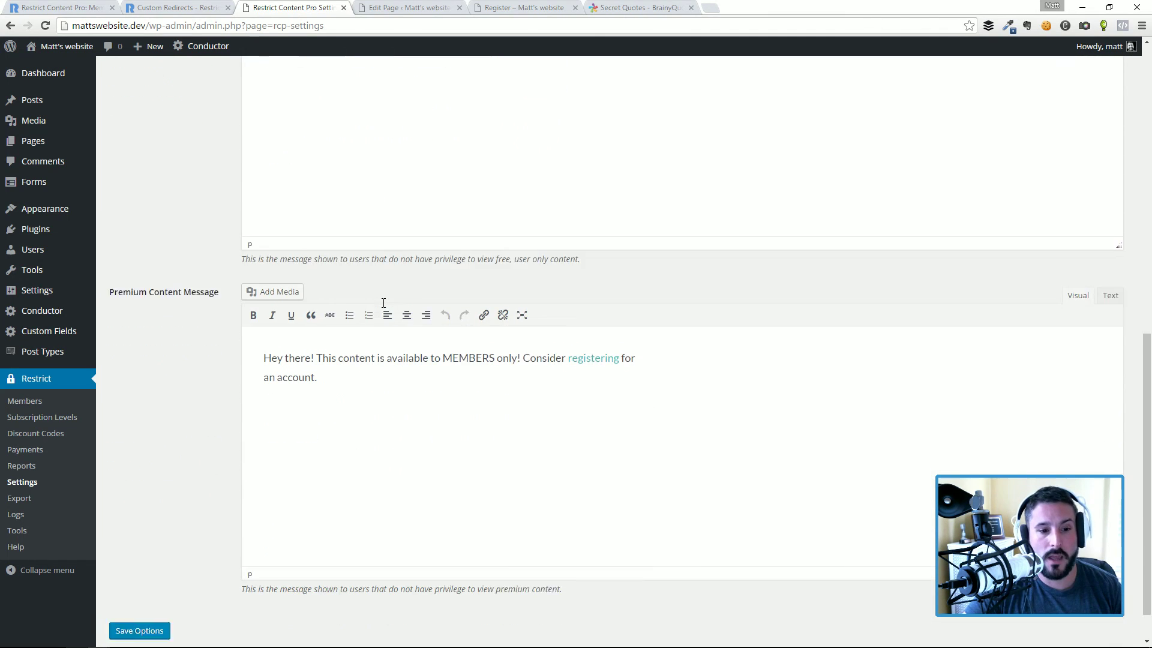
pyautogui.scroll(-1, 383, 303)
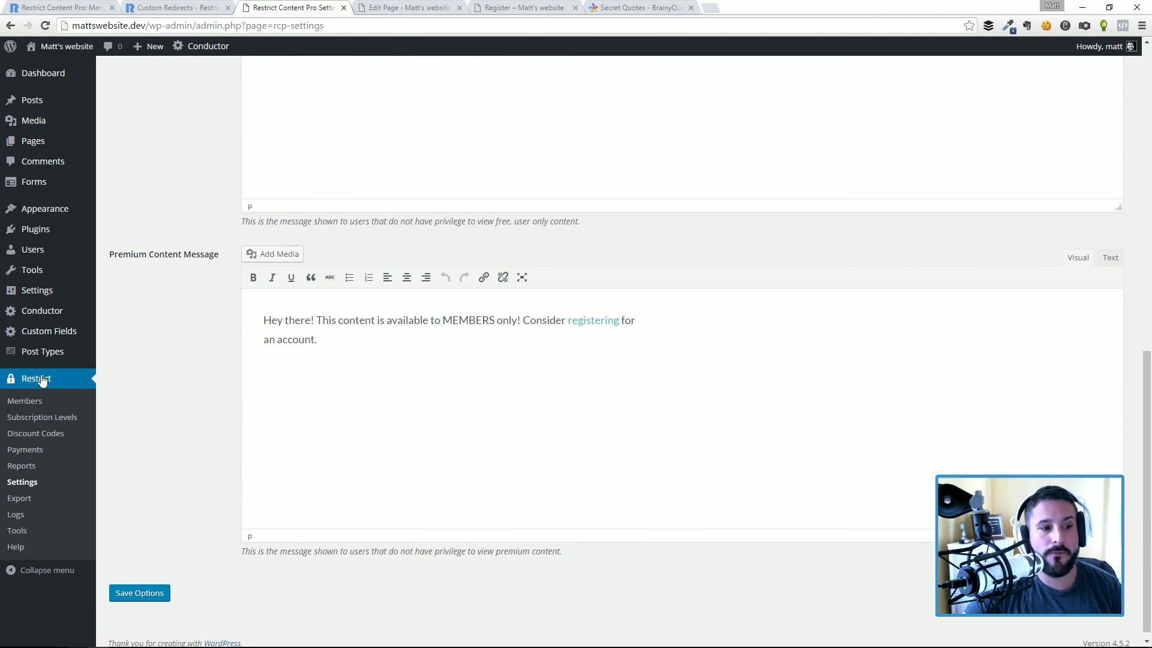
pyautogui.click(60, 403)
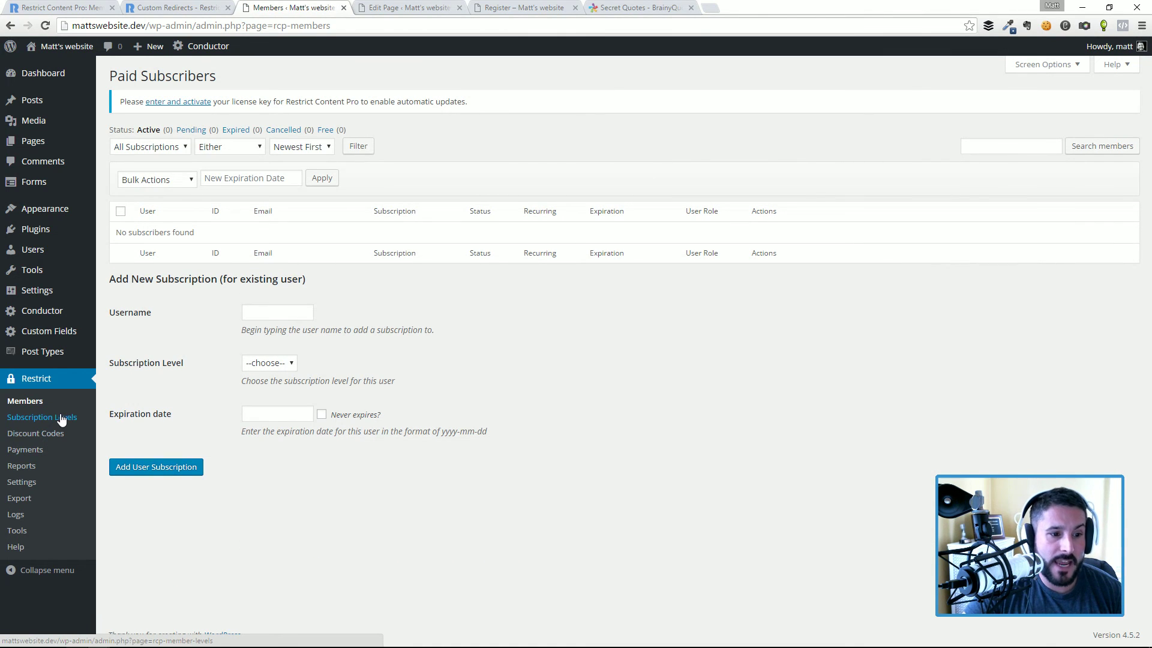
pyautogui.click(61, 418)
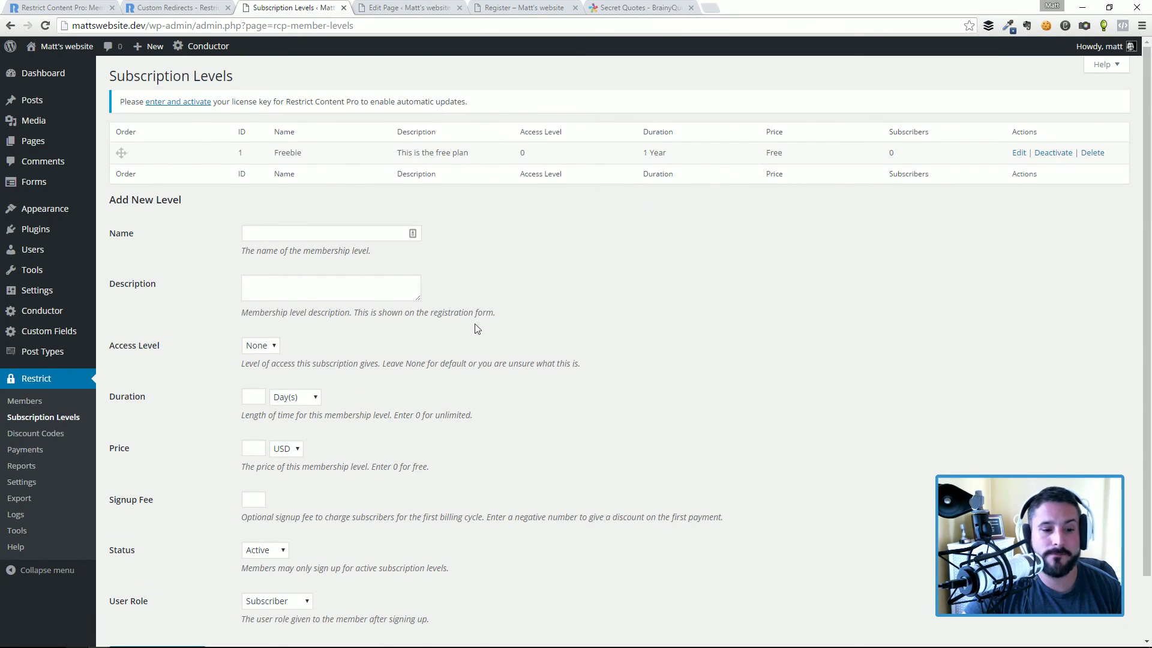
# Scroll the Subscription Levels page down and back up to review the Freebie level.
pyautogui.scroll(-2, 477, 329)
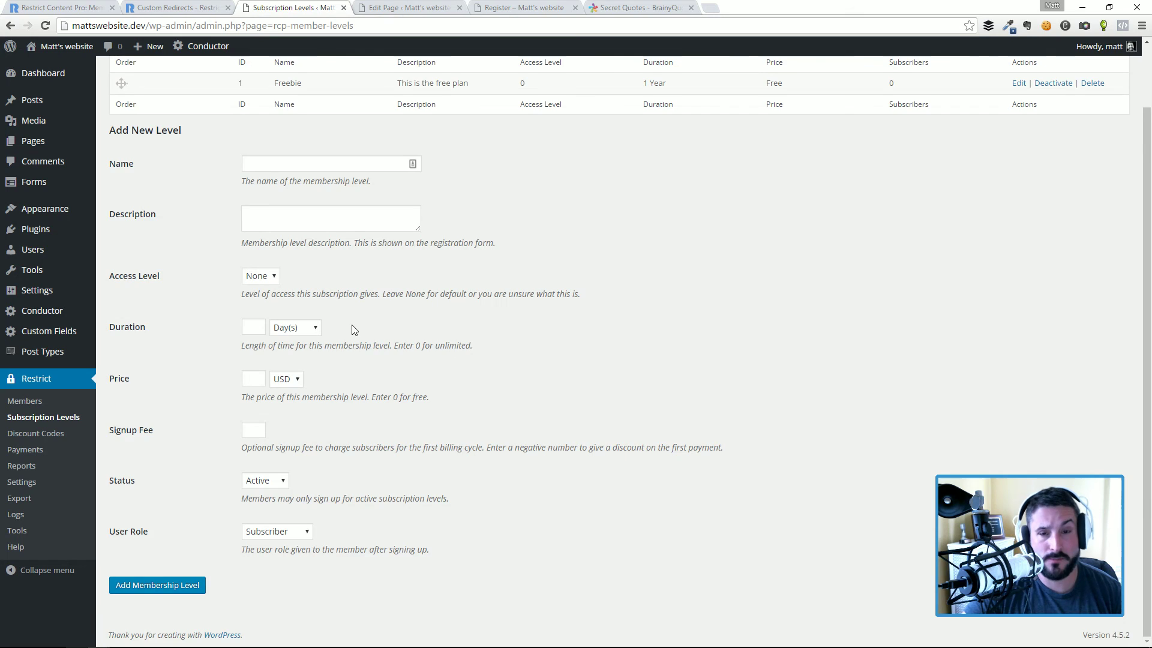
pyautogui.scroll(2, 372, 346)
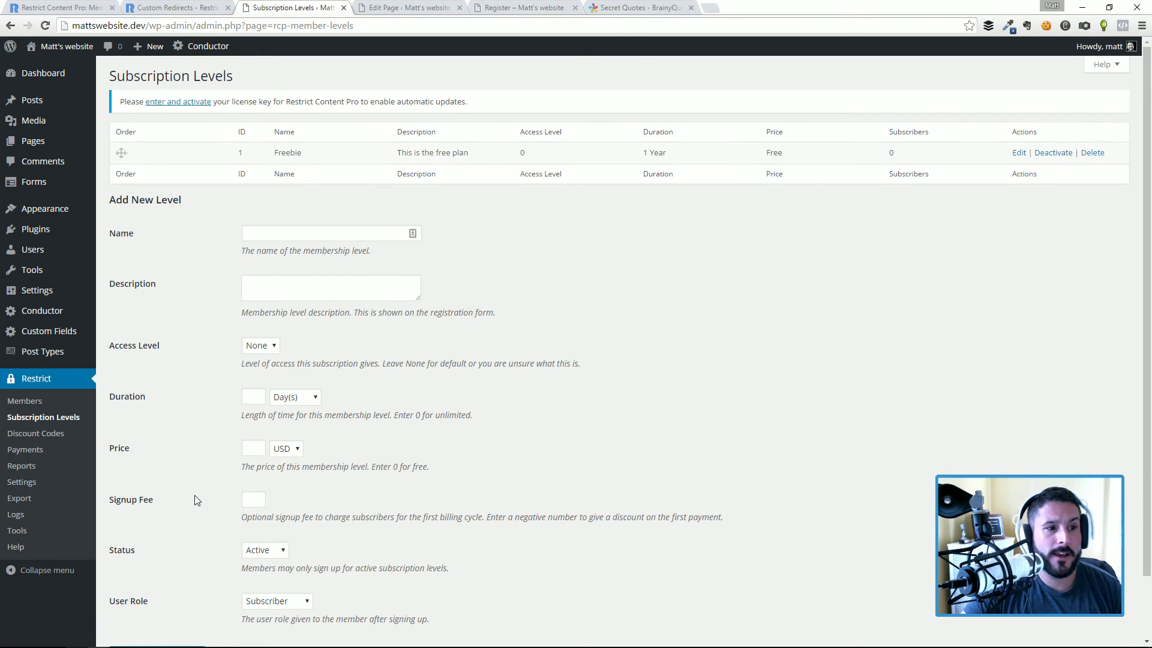